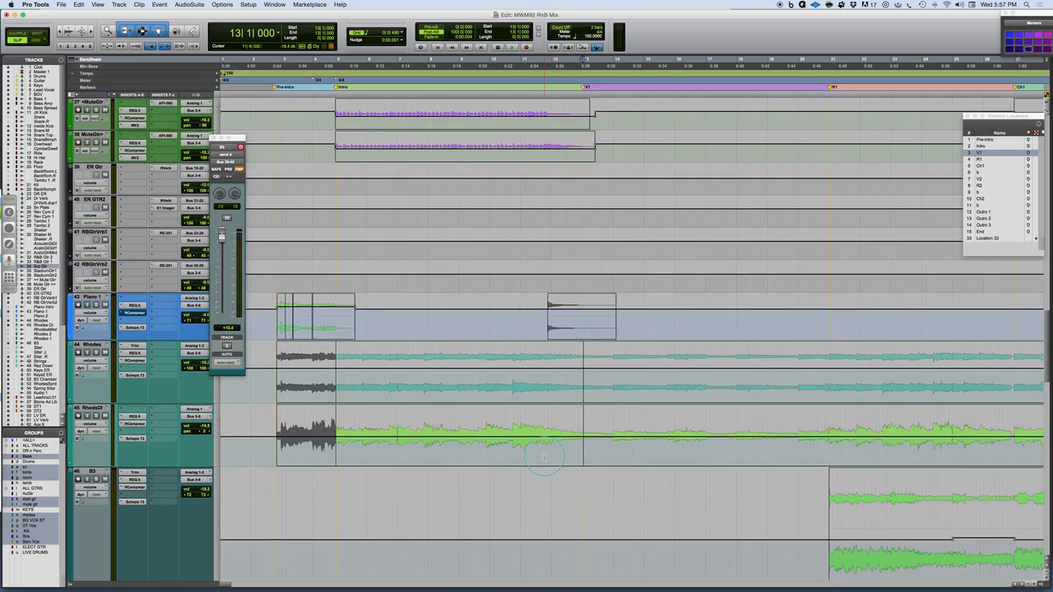
# Move the floating B3 send window off the clips and place it over the tracks' insert columns.
pyautogui.scroll(-6, 545, 457)
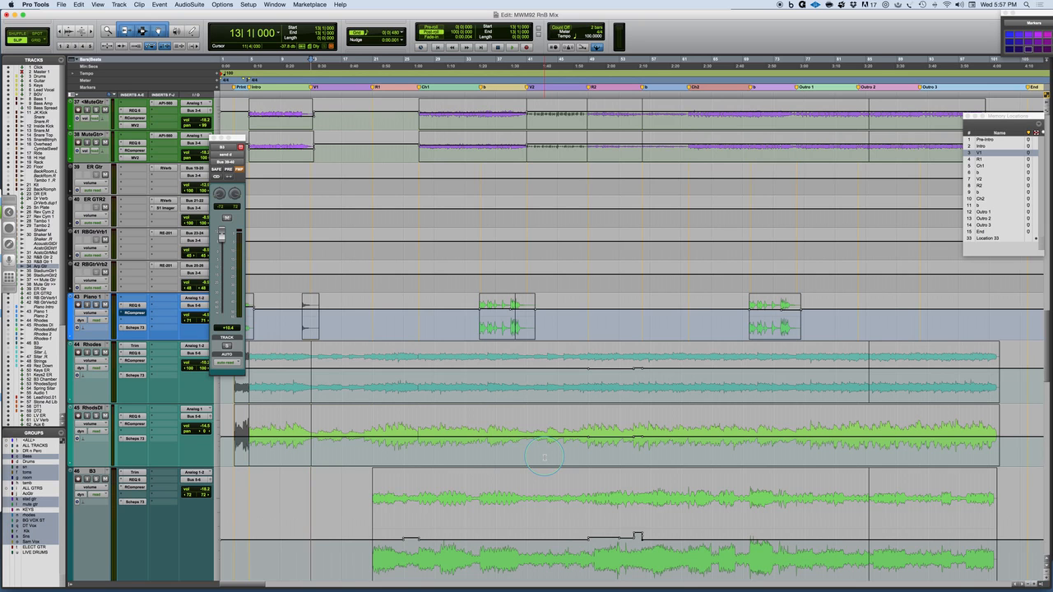
pyautogui.scroll(5, 544, 458)
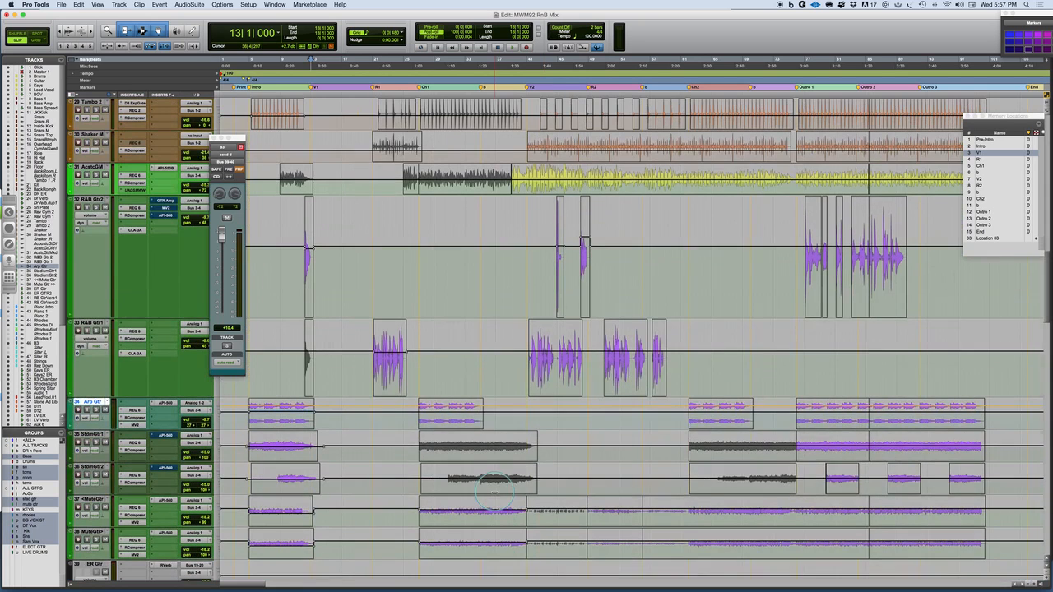
pyautogui.scroll(2, 493, 491)
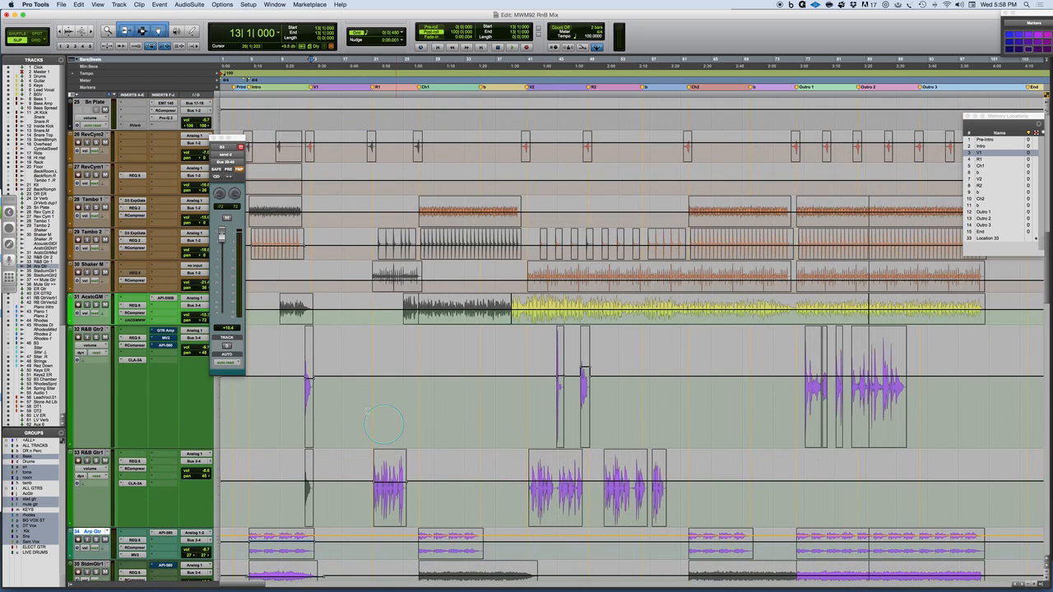
pyautogui.moveTo(233, 138); pyautogui.dragTo(147, 205)
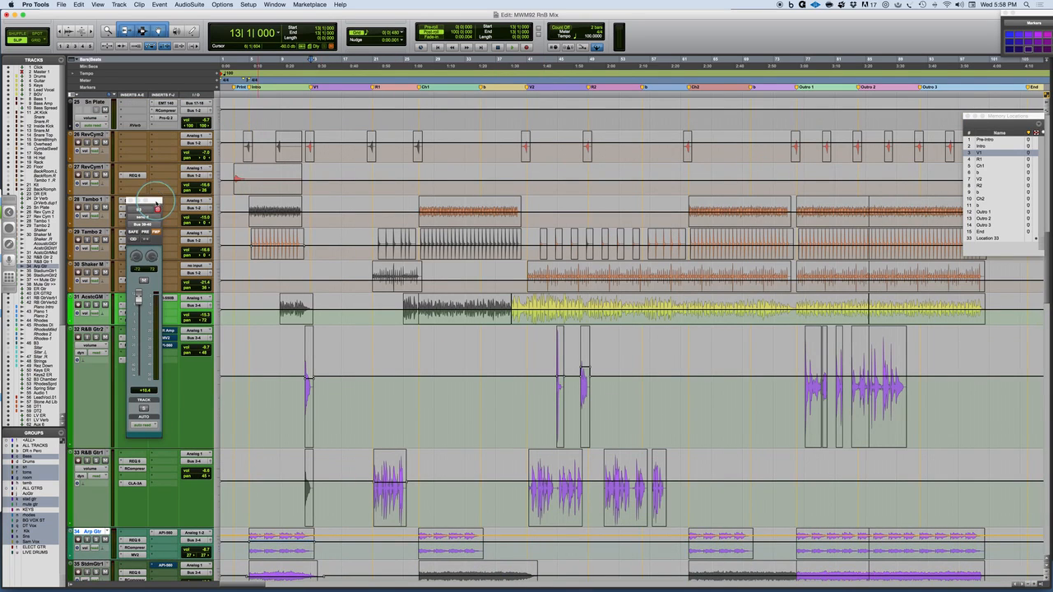
# Examine how the drum, percussion and guitar clips are laid out across the whole song.
pyautogui.scroll(1, 526, 313)
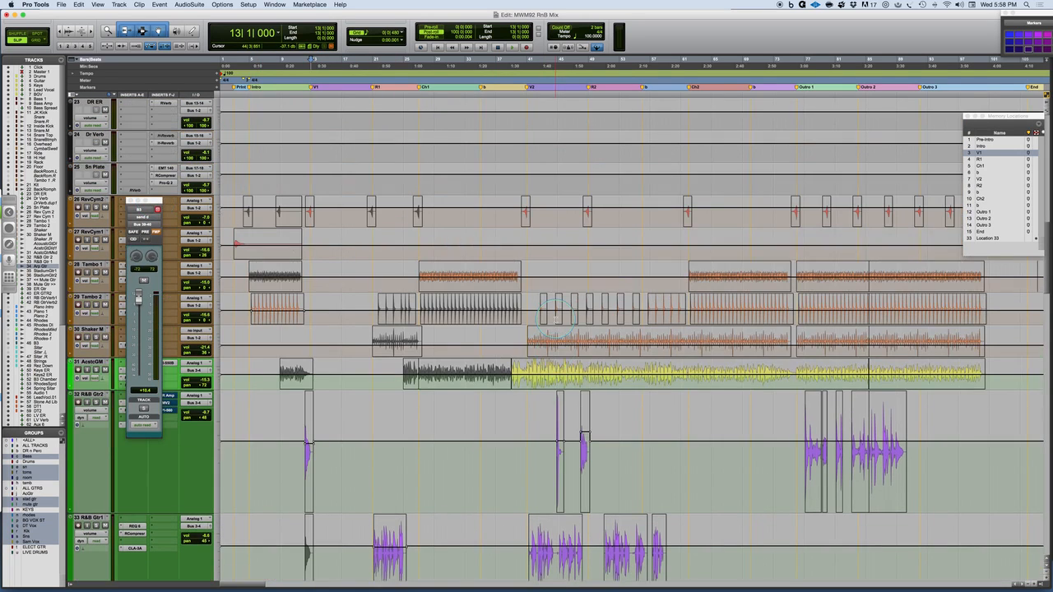
pyautogui.scroll(4, 555, 316)
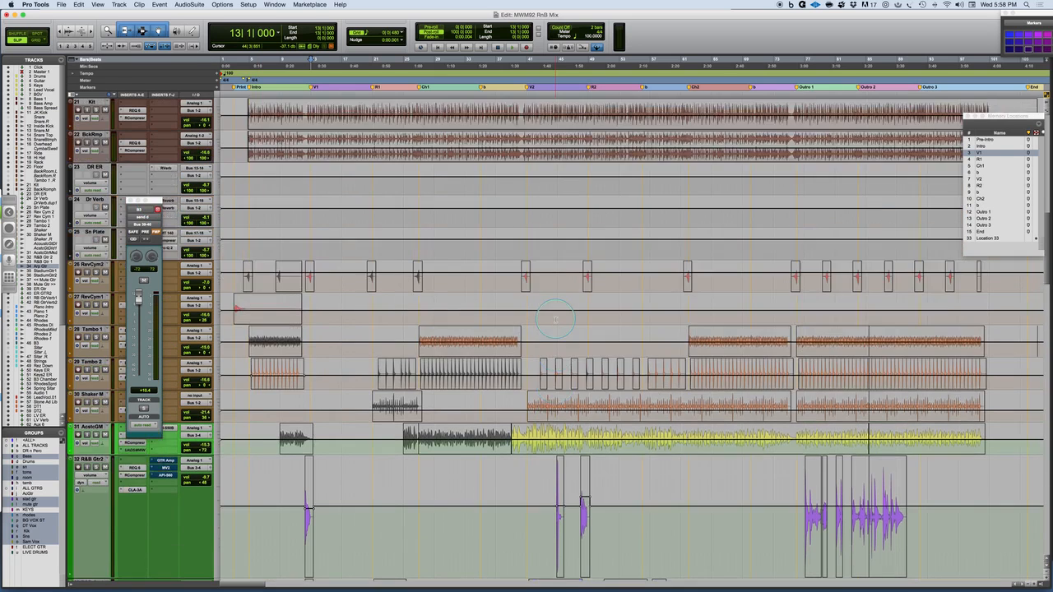
pyautogui.scroll(1, 556, 317)
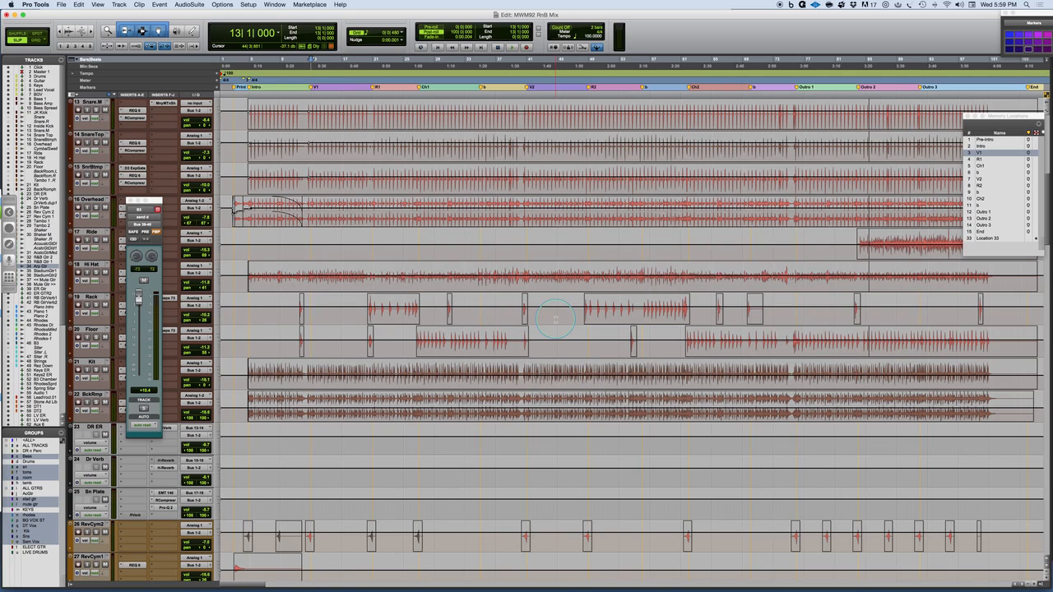
pyautogui.scroll(5, 520, 288)
pyautogui.scroll(-3, 514, 287)
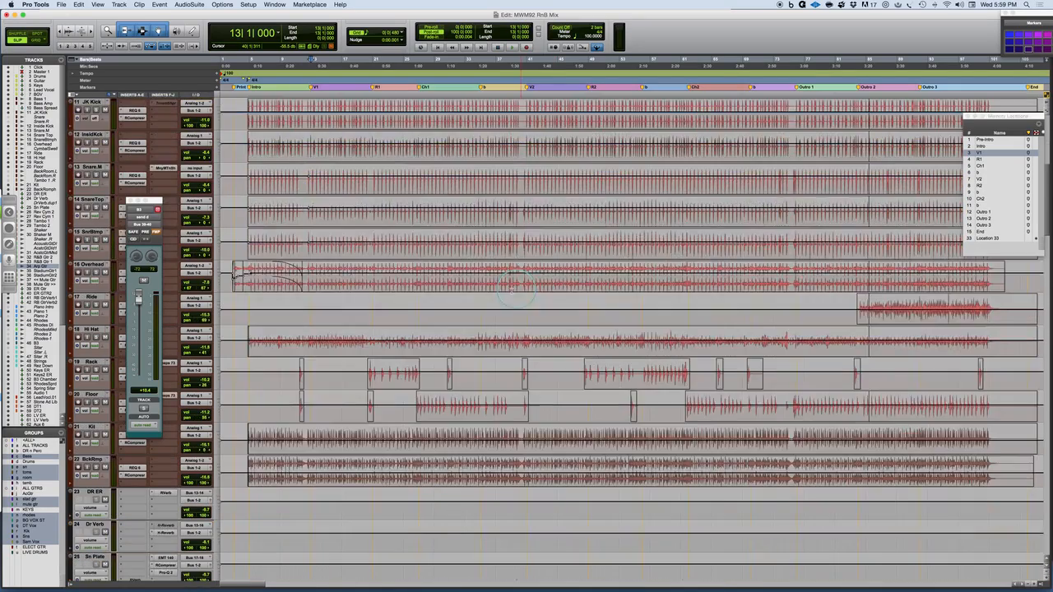
pyautogui.scroll(-1, 313, 280)
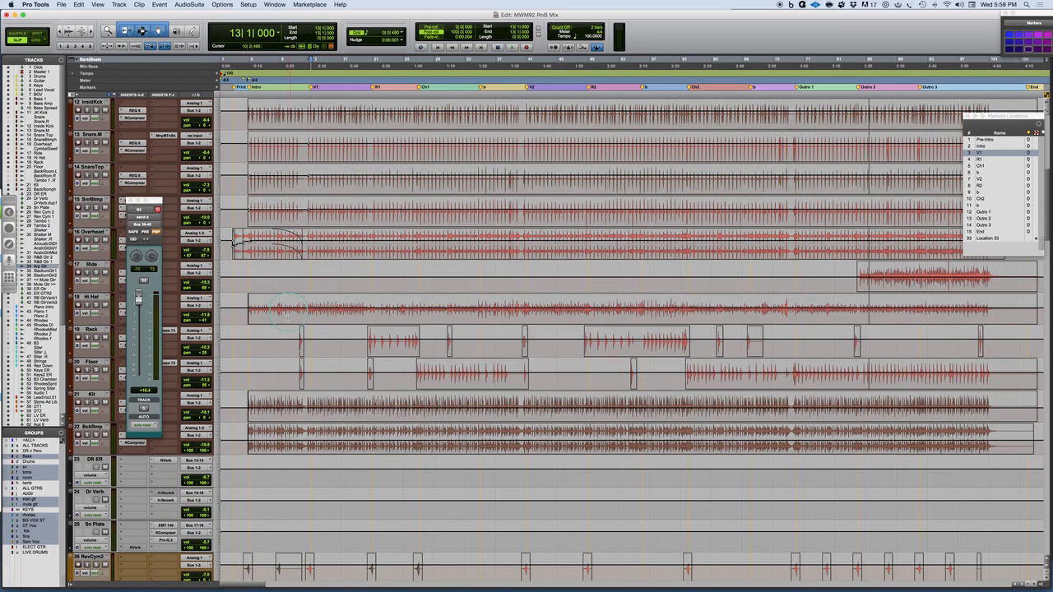
pyautogui.scroll(-8, 241, 247)
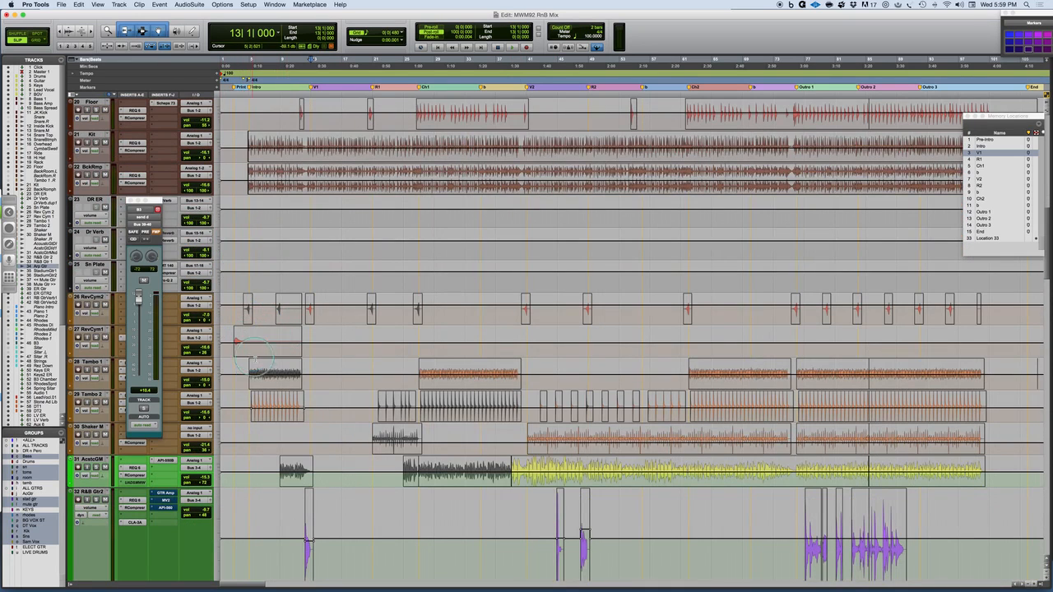
pyautogui.scroll(-6, 247, 337)
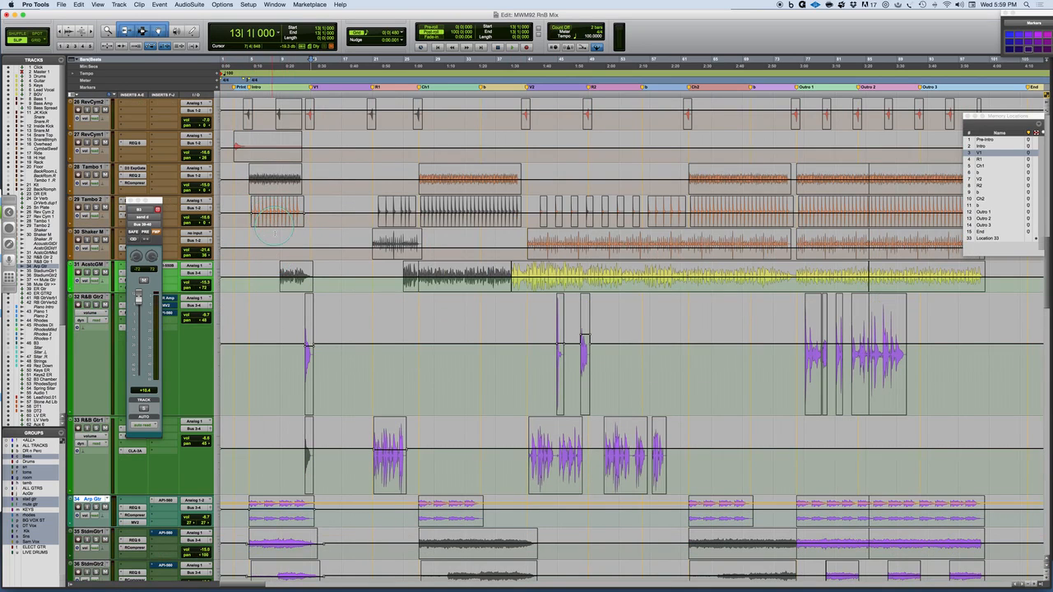
# Play the song from the start of the Piano 1 pre-intro clip and follow the arrangement up to the drum tracks.
pyautogui.scroll(-7, 271, 212)
pyautogui.scroll(-2, 260, 305)
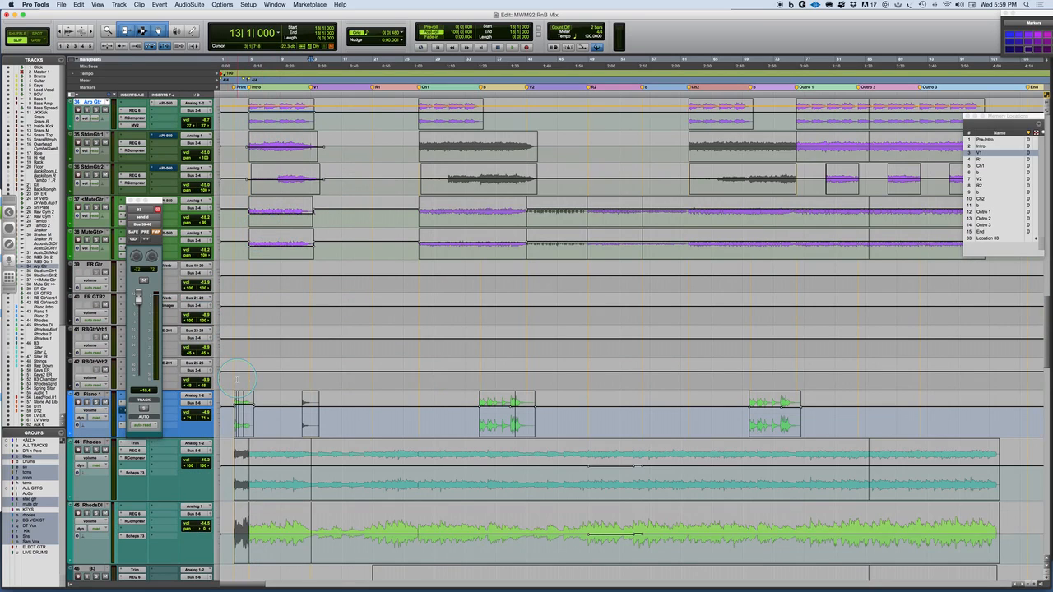
pyautogui.click(235, 421)
pyautogui.press('space')
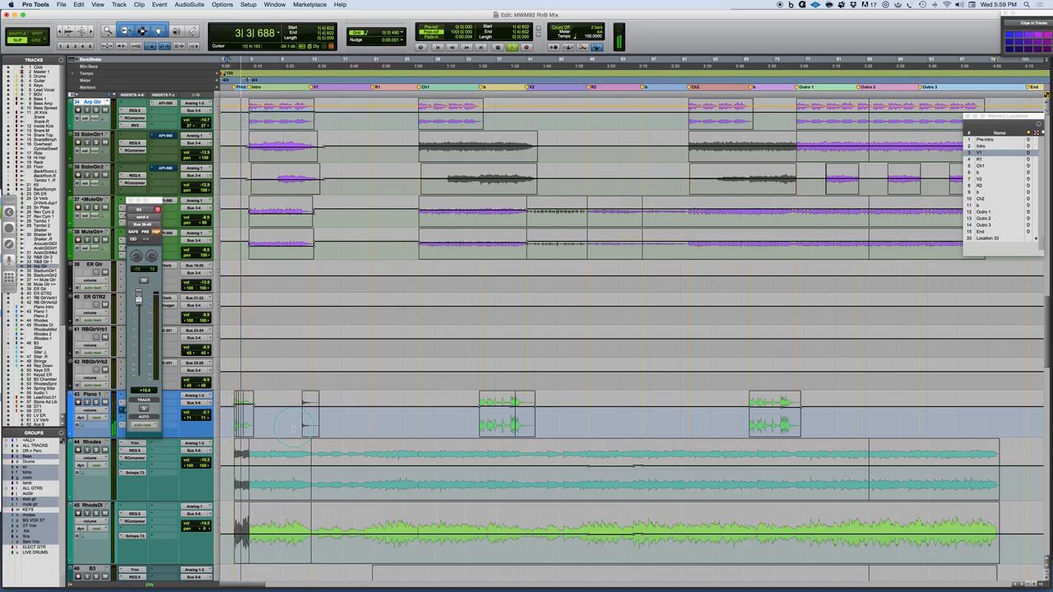
pyautogui.scroll(10, 294, 427)
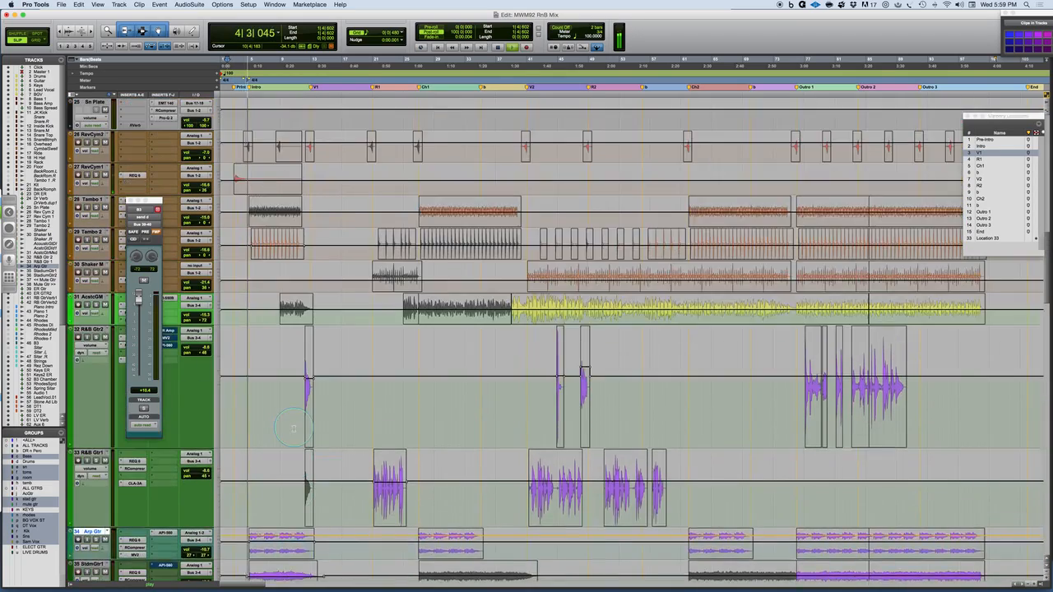
pyautogui.scroll(8, 293, 427)
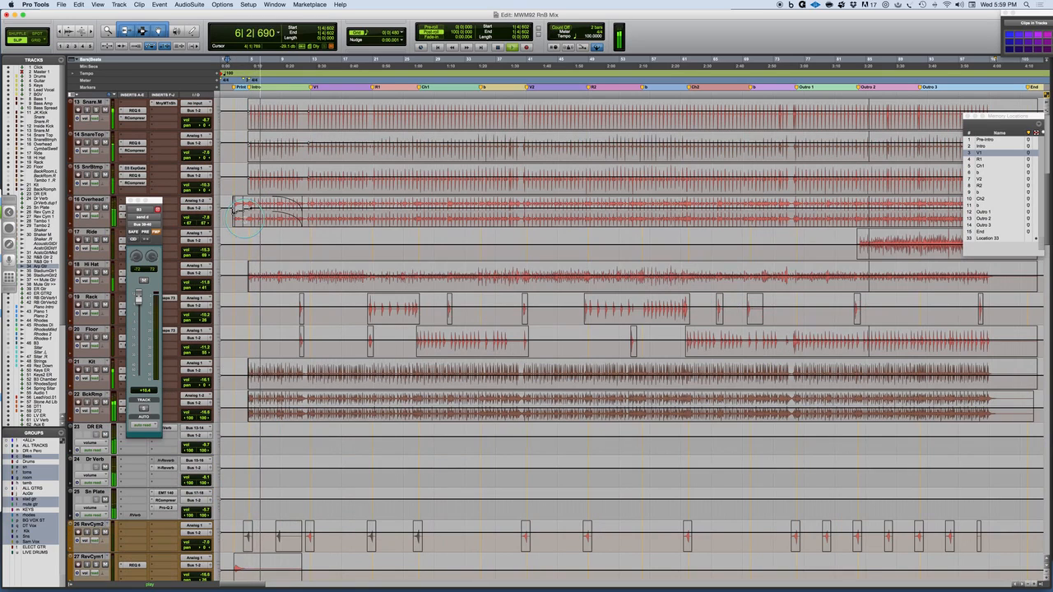
# Select the faded Overhead clip in the intro during playback, follow the percussion and guitar tracks, and stop playback.
pyautogui.click(288, 221)
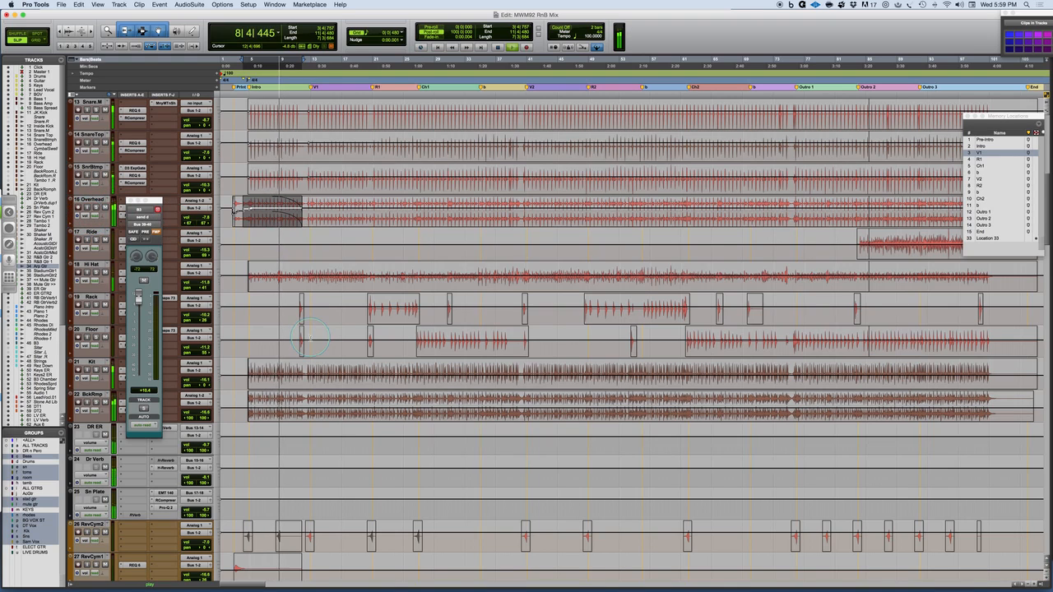
pyautogui.scroll(-4, 311, 339)
pyautogui.scroll(-3, 310, 339)
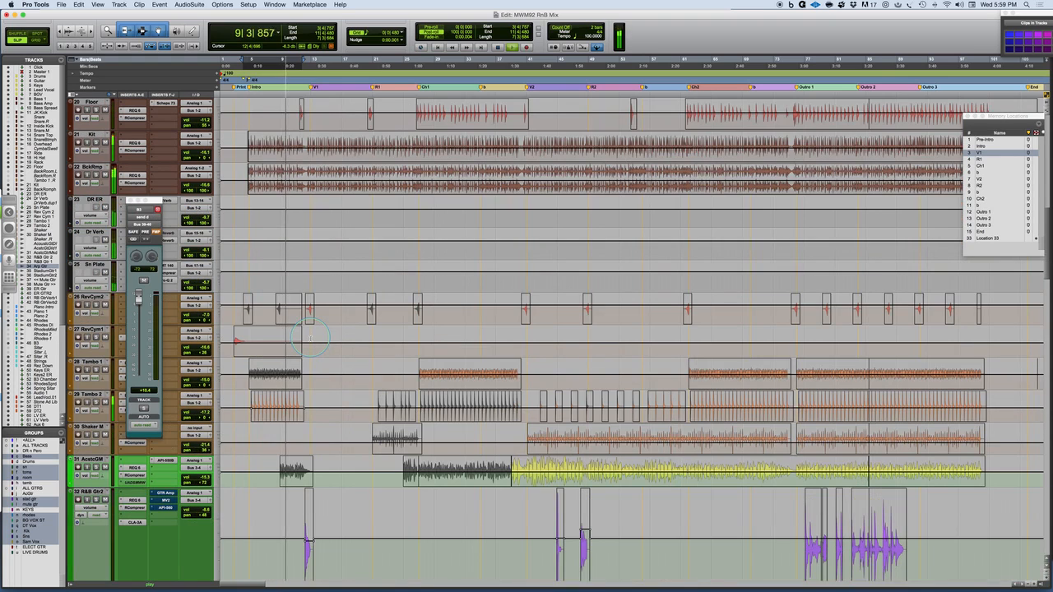
pyautogui.scroll(-17, 310, 339)
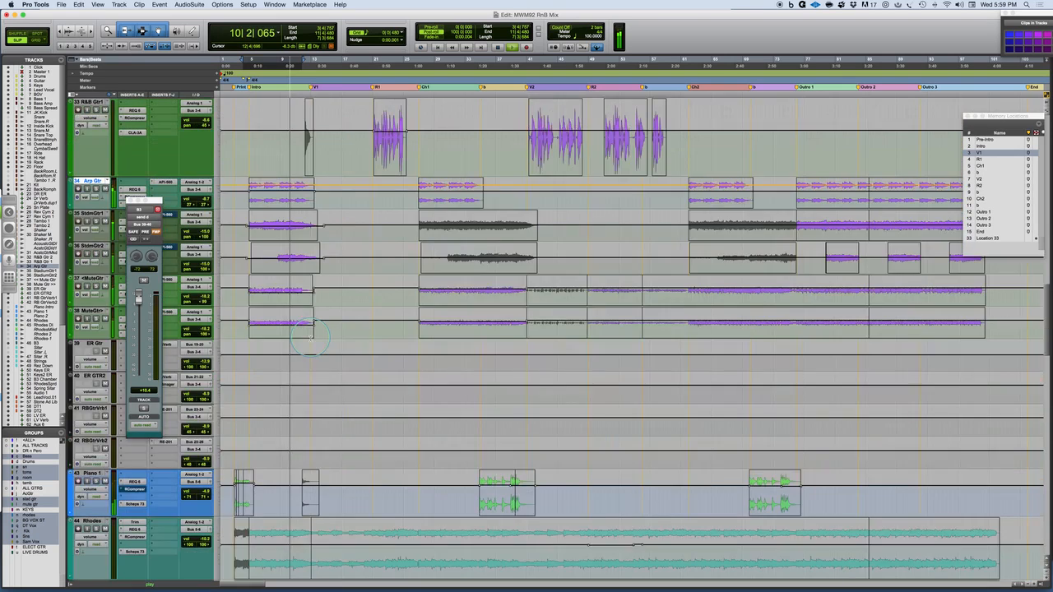
pyautogui.scroll(4, 310, 337)
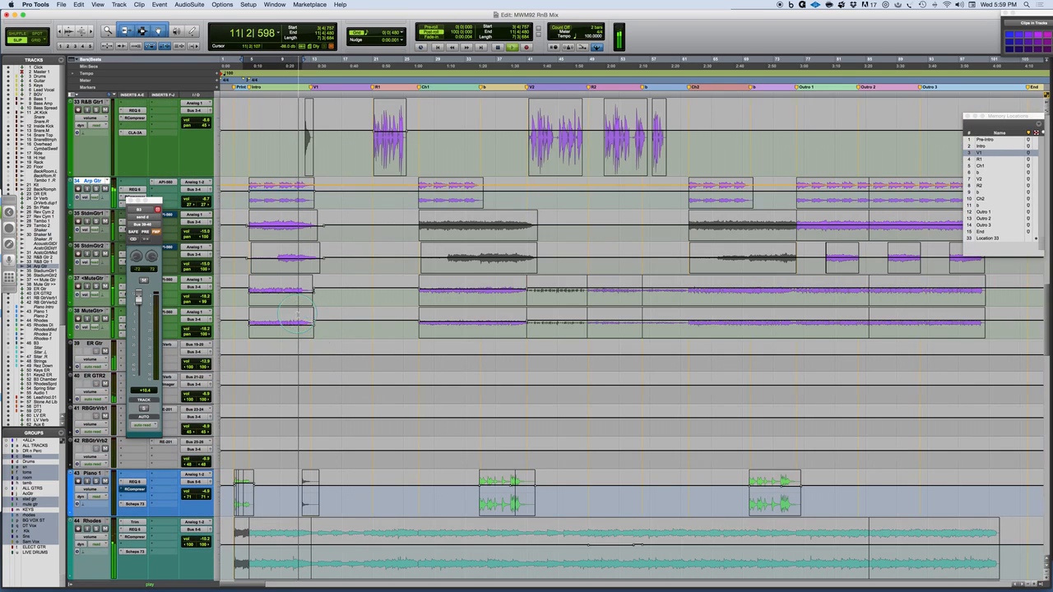
pyautogui.press('space')
# Solo the Arp Gtr track and audition its intro clip, alone and together with the soloed StdmGtr and MuteGtr tracks.
pyautogui.click(262, 289)
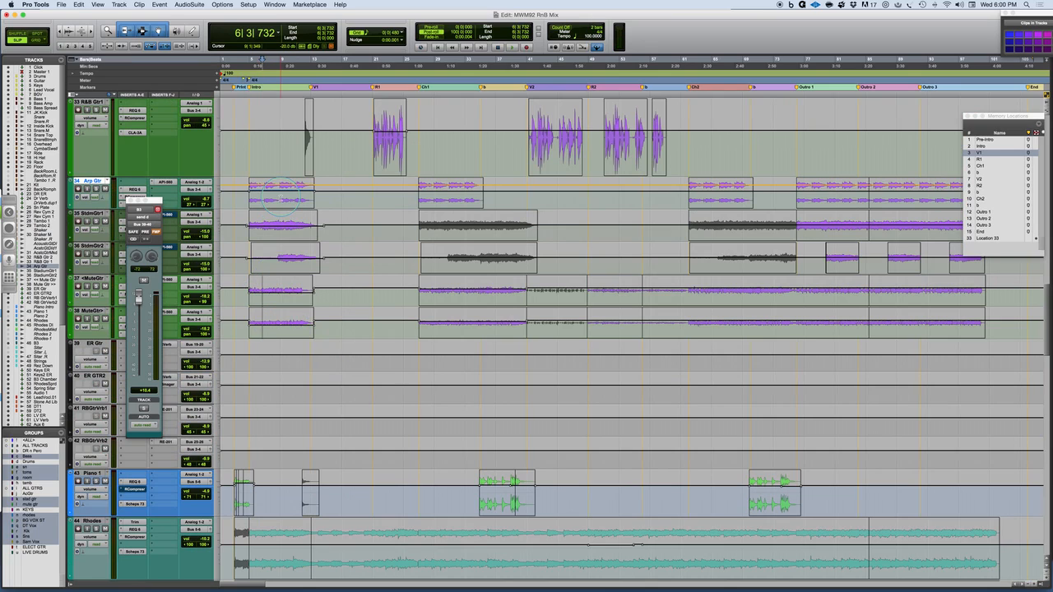
pyautogui.click(96, 189)
pyautogui.click(278, 203)
pyautogui.press('space')
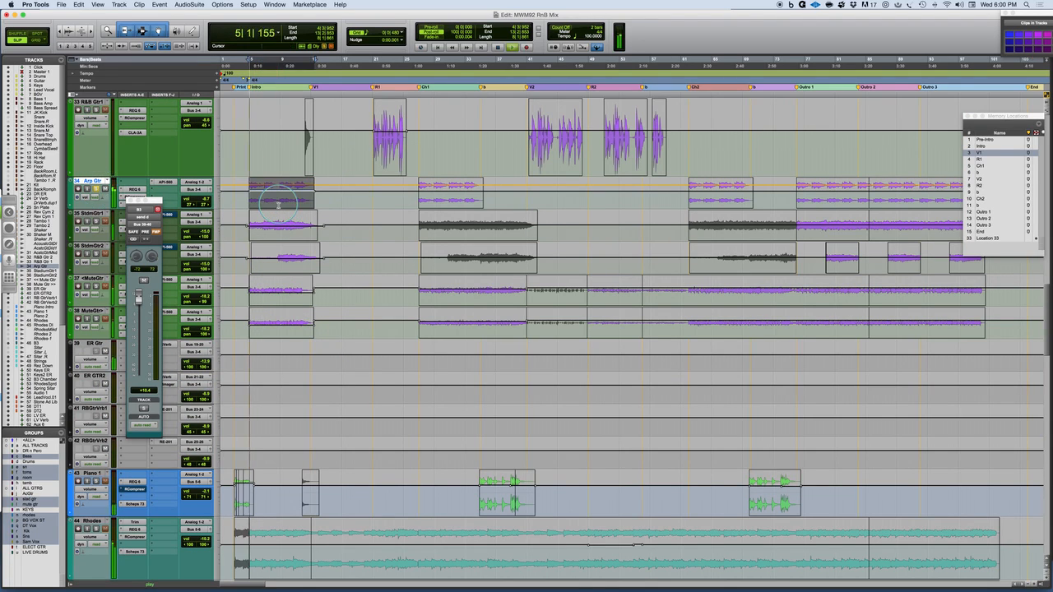
pyautogui.press('space')
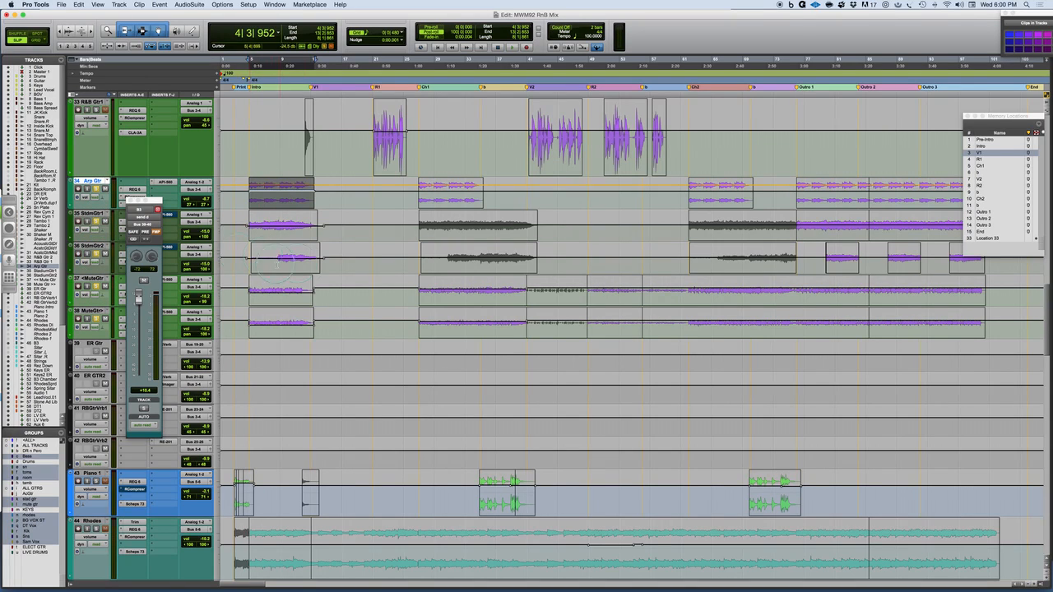
pyautogui.press('space')
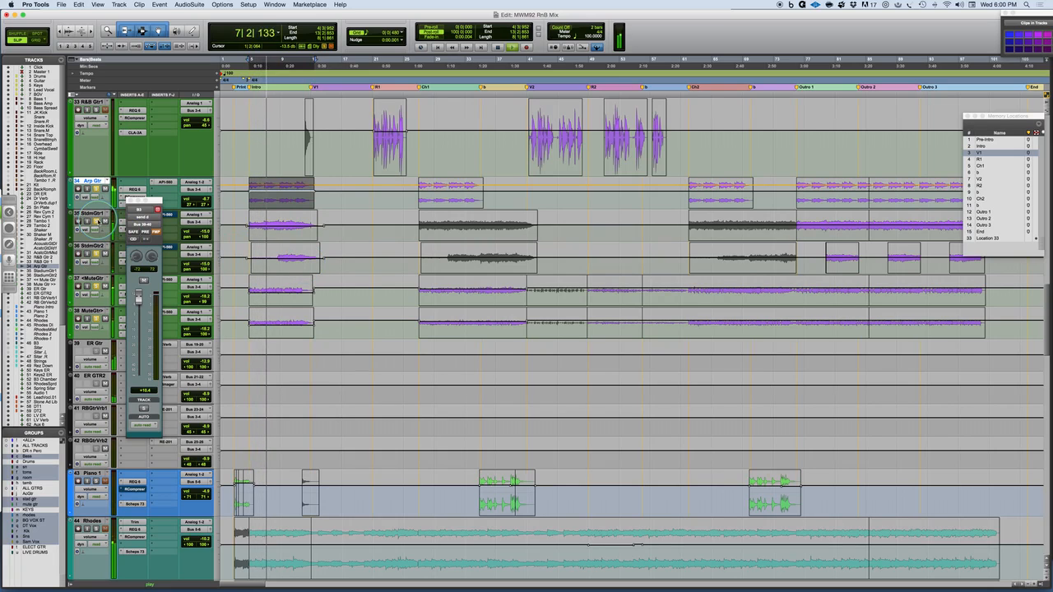
pyautogui.press('space')
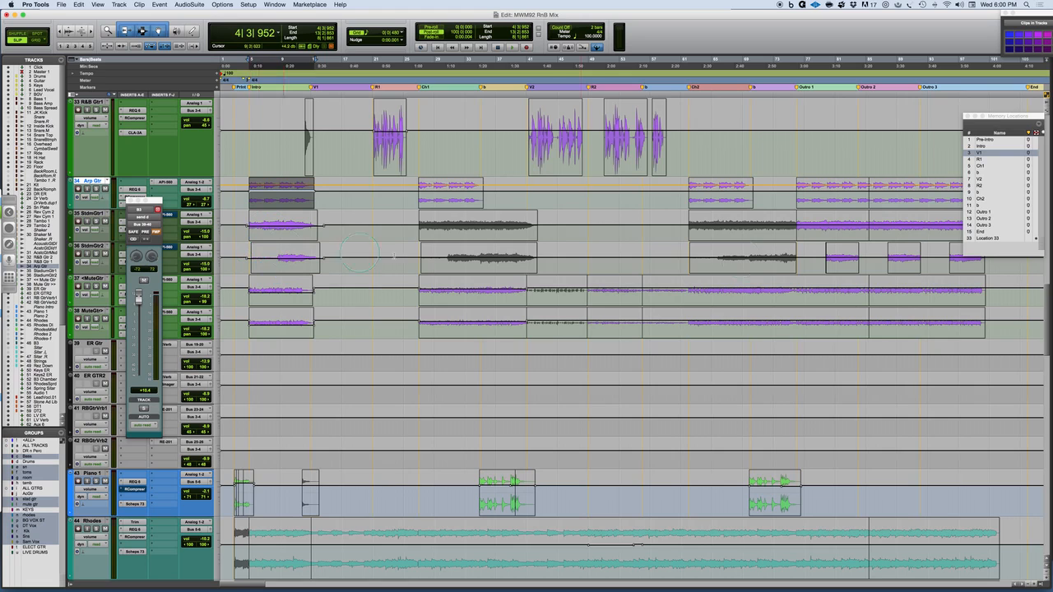
# Examine which guitar, percussion and drum parts stop or enter between the intro, V1 and Ch1 sections.
pyautogui.scroll(-3, 323, 237)
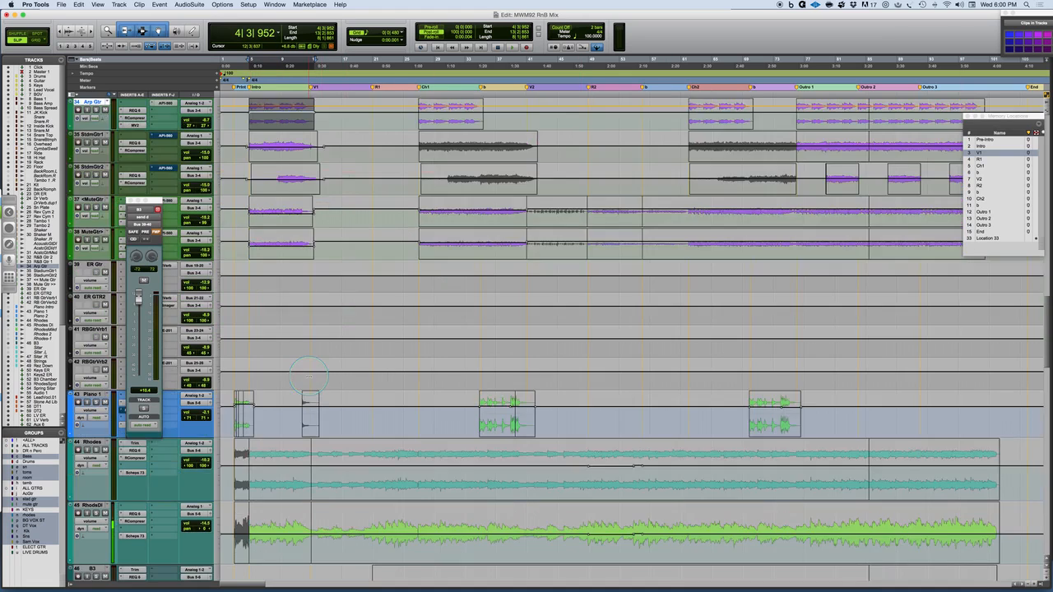
pyautogui.scroll(8, 304, 380)
pyautogui.scroll(8, 304, 378)
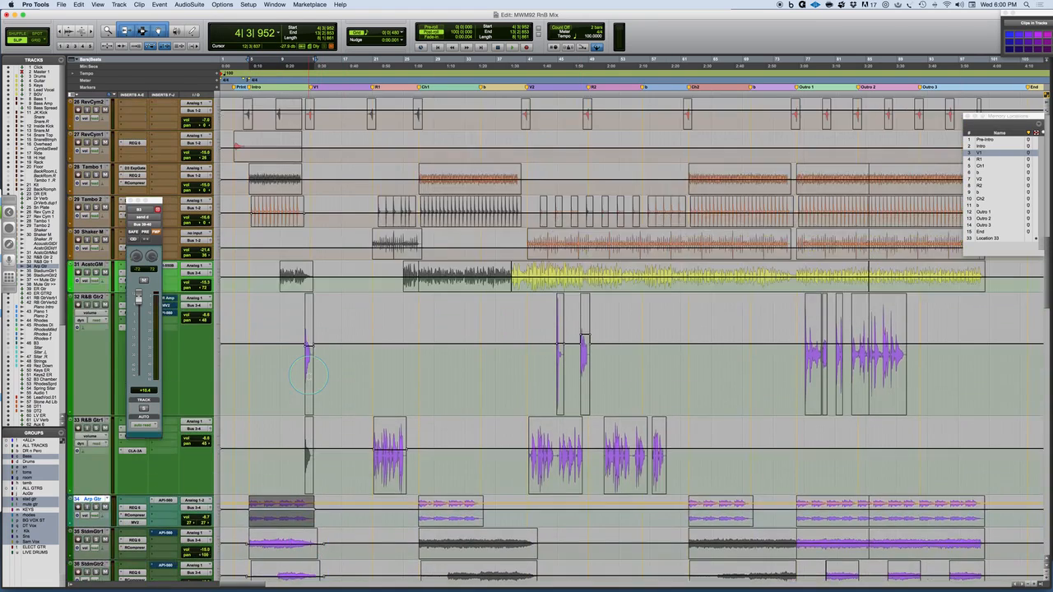
pyautogui.scroll(8, 309, 374)
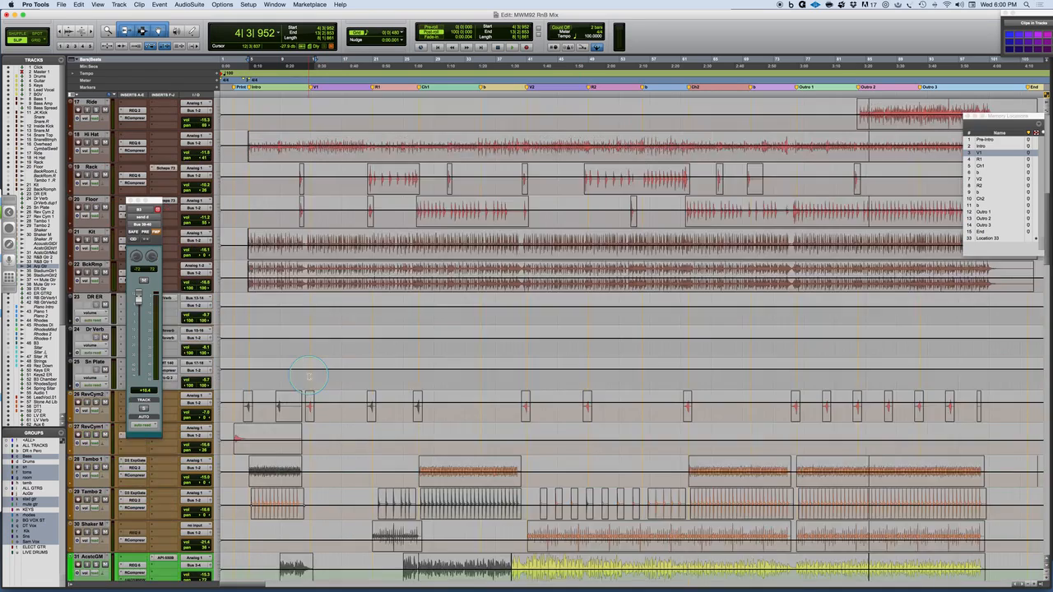
pyautogui.scroll(-5, 309, 376)
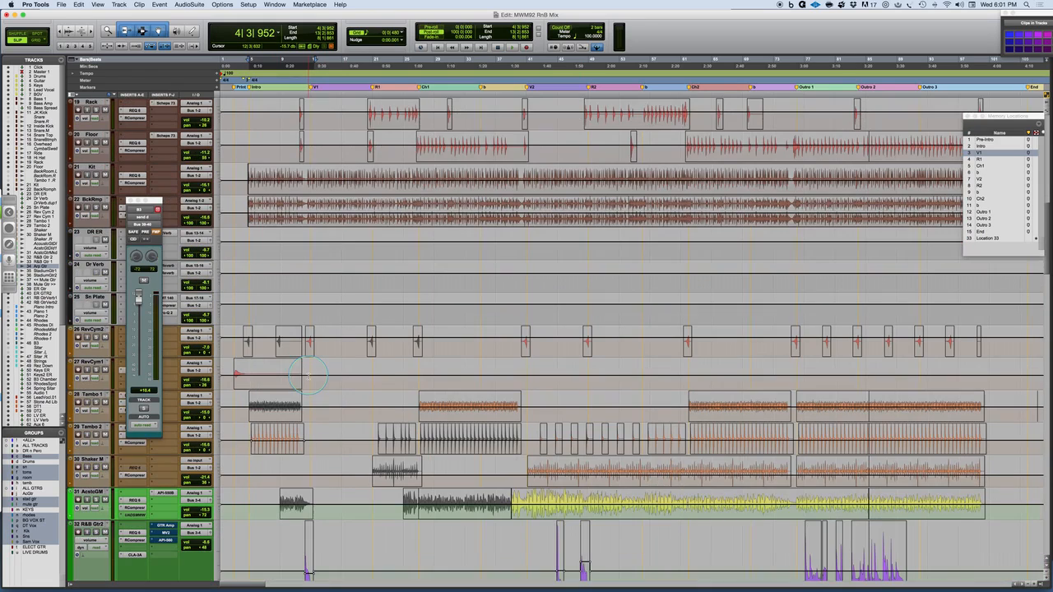
pyautogui.scroll(-2, 349, 374)
pyautogui.scroll(-8, 349, 374)
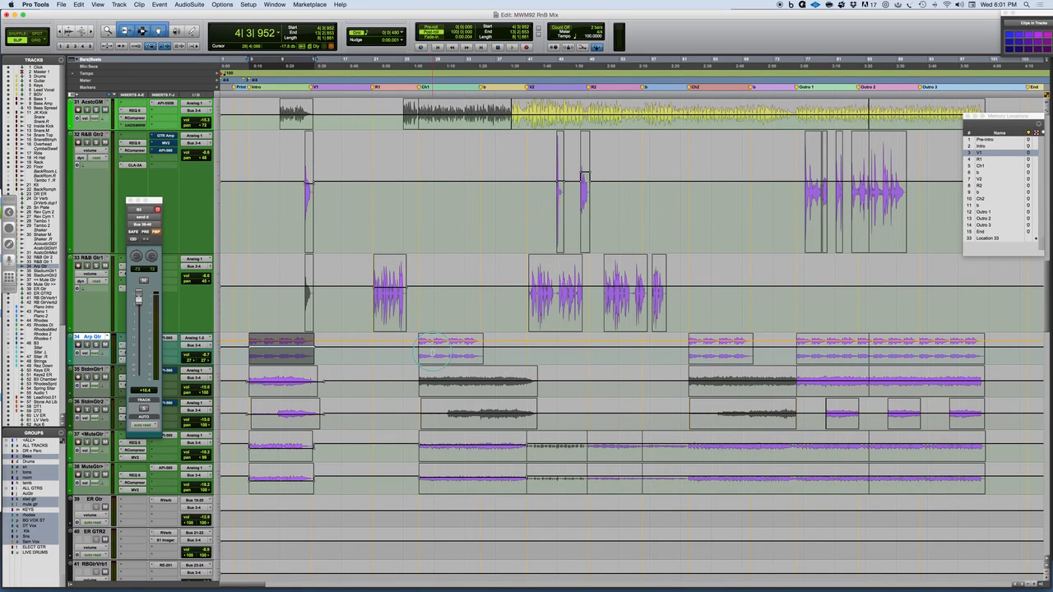
# Play the B3 track from bar 23, solo it during playback, and stop.
pyautogui.scroll(-10, 431, 354)
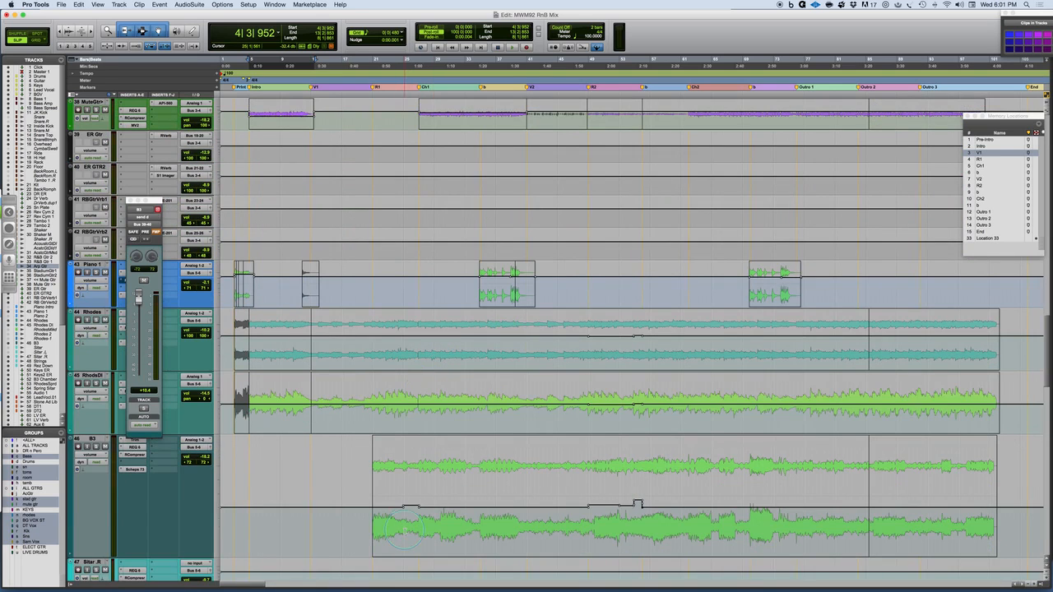
pyautogui.scroll(-1, 403, 529)
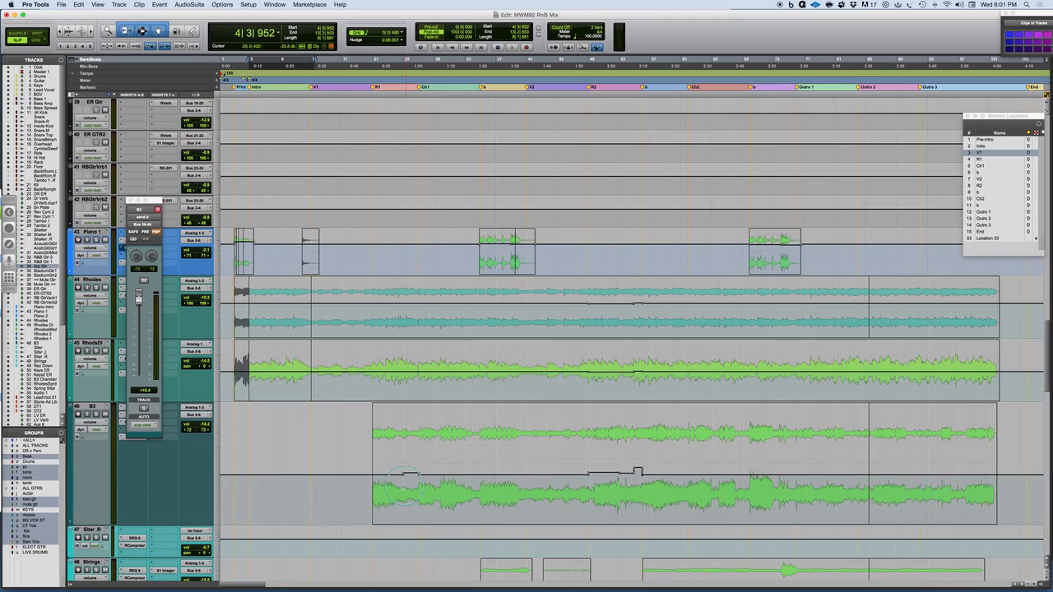
pyautogui.click(392, 432)
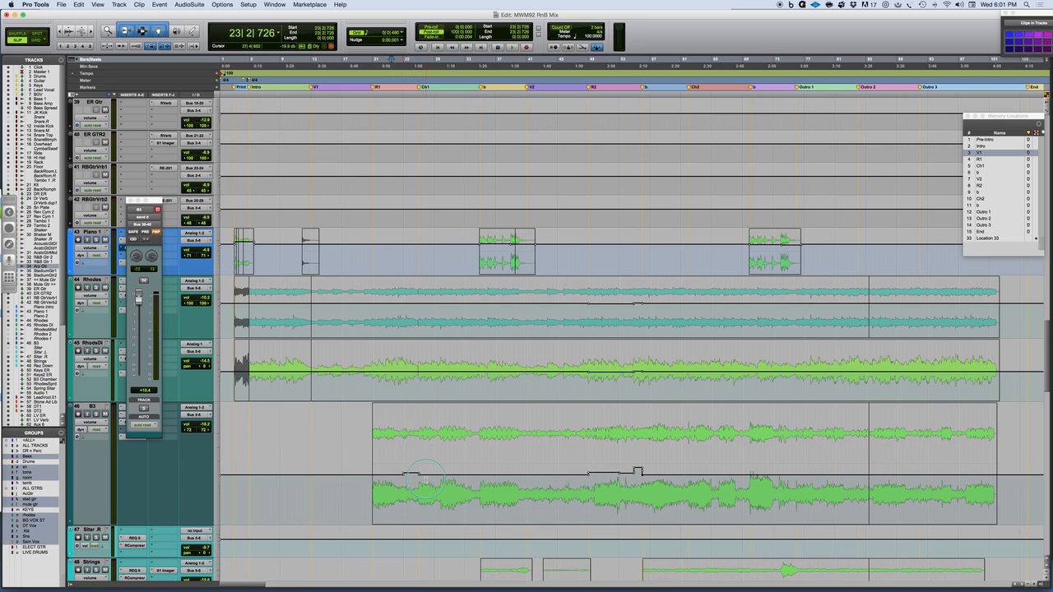
pyautogui.press('space')
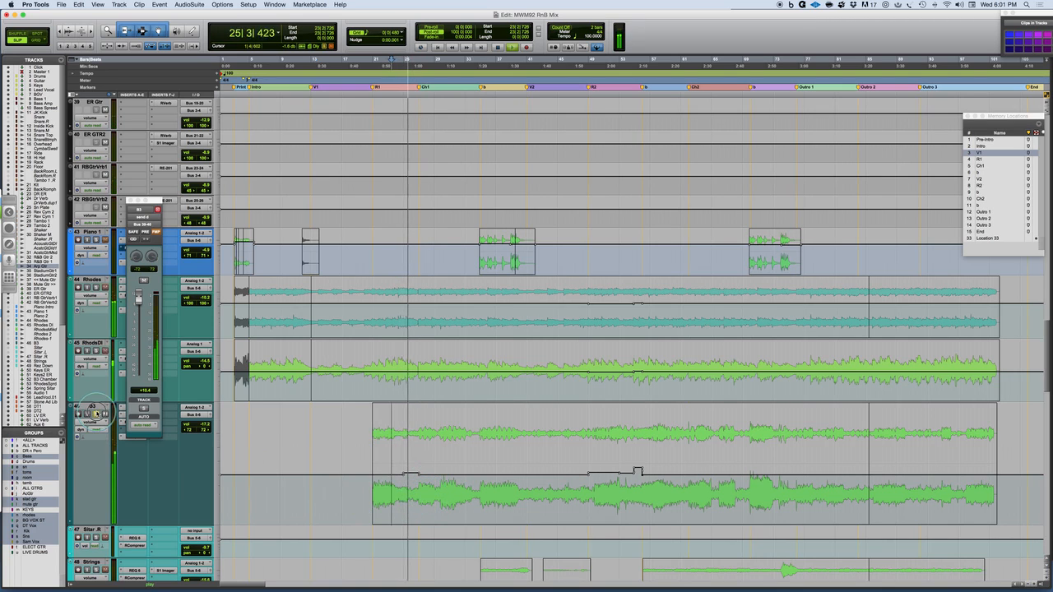
pyautogui.click(97, 413)
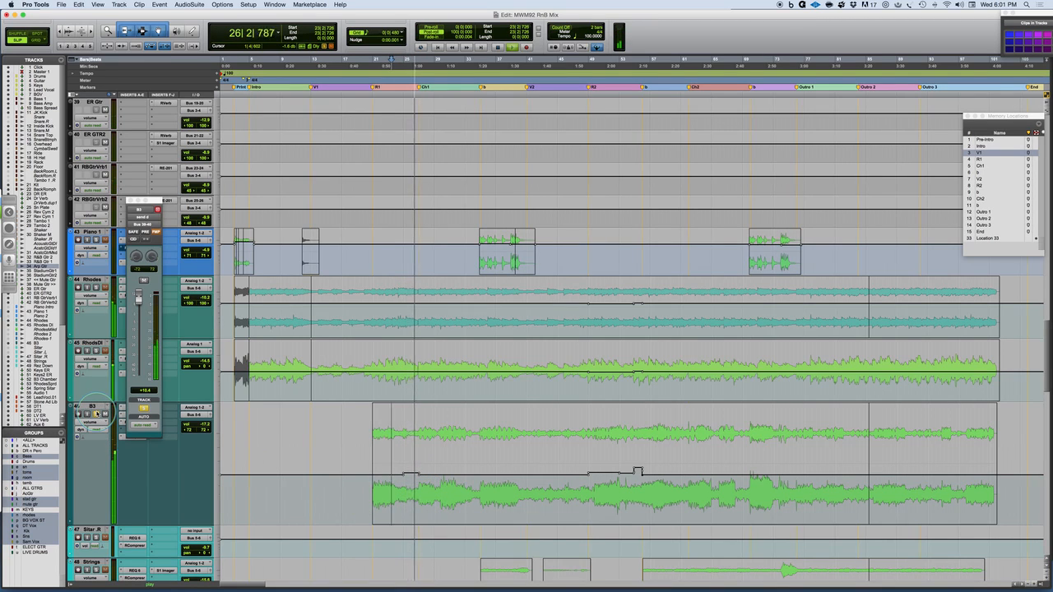
pyautogui.press('space')
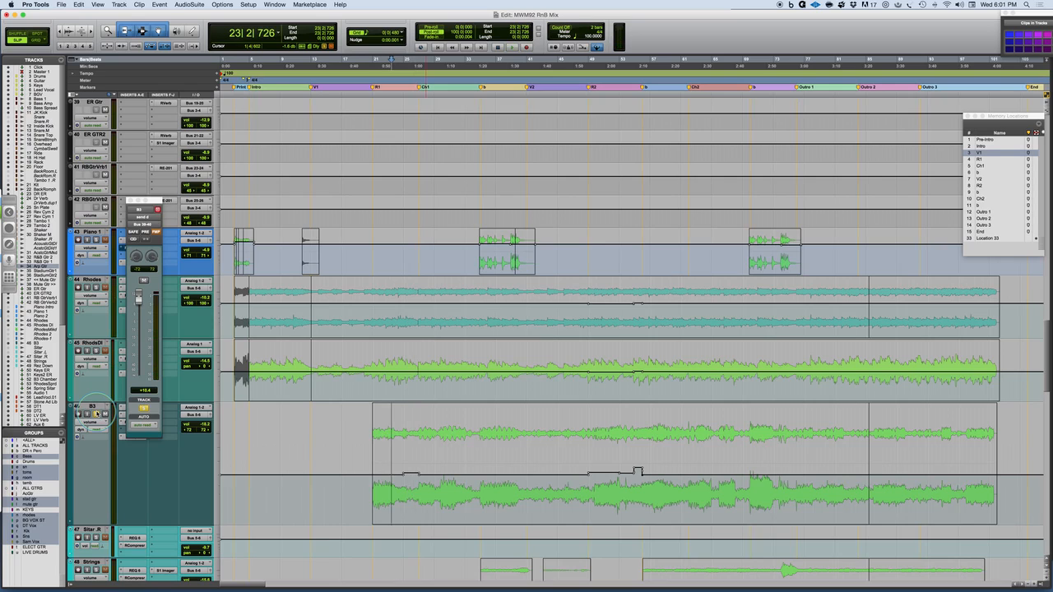
# Unsolo the B3 track, play it from bar 23 within the full mix, stop, and examine its volume automation moves along the song.
pyautogui.click(97, 413)
pyautogui.press('space')
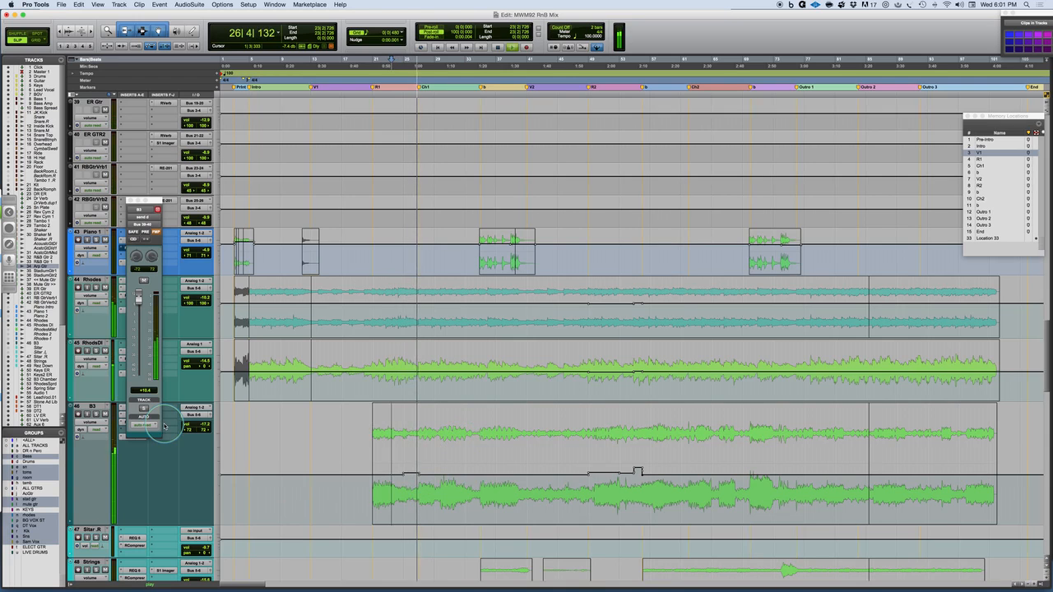
pyautogui.press('space')
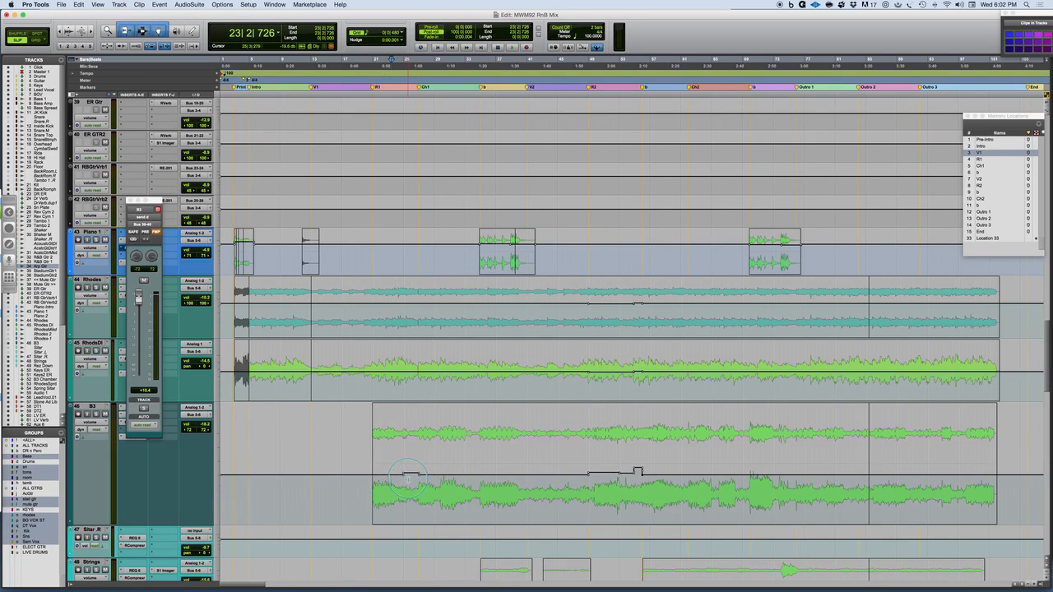
pyautogui.hscroll(10, 405, 477)
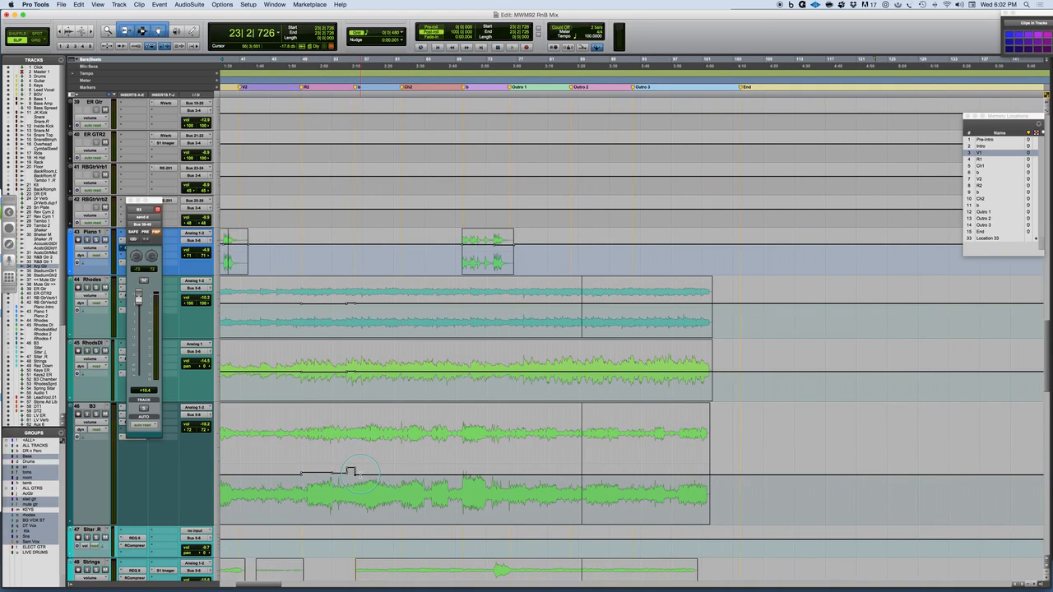
pyautogui.hscroll(-10, 358, 474)
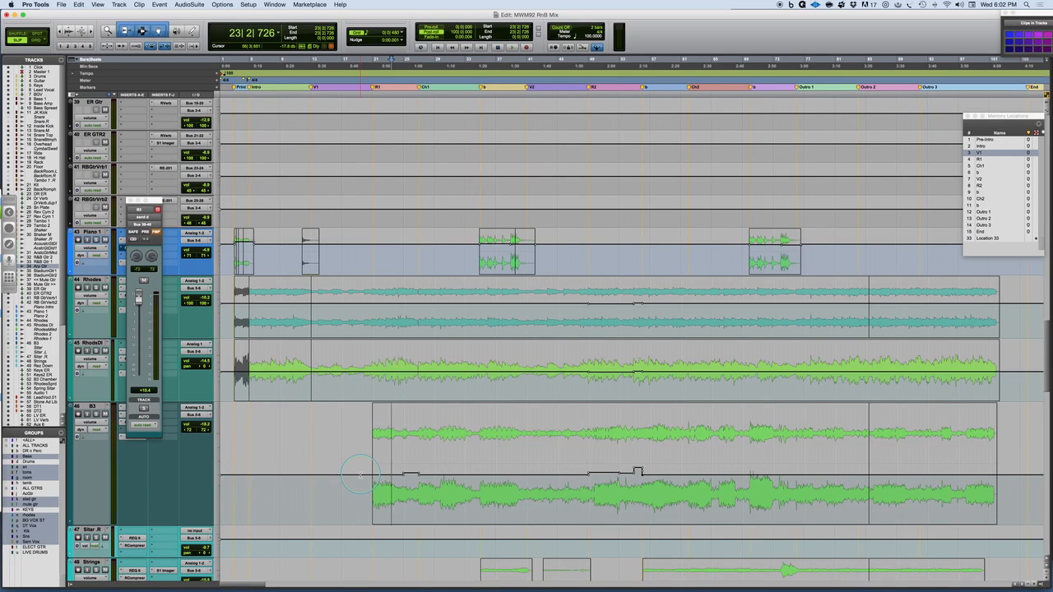
# Examine the LdVcl.01 lead vocal clip around bar 29 in Ch1 and its place in the arrangement.
pyautogui.scroll(-5, 360, 475)
pyautogui.scroll(-3, 518, 539)
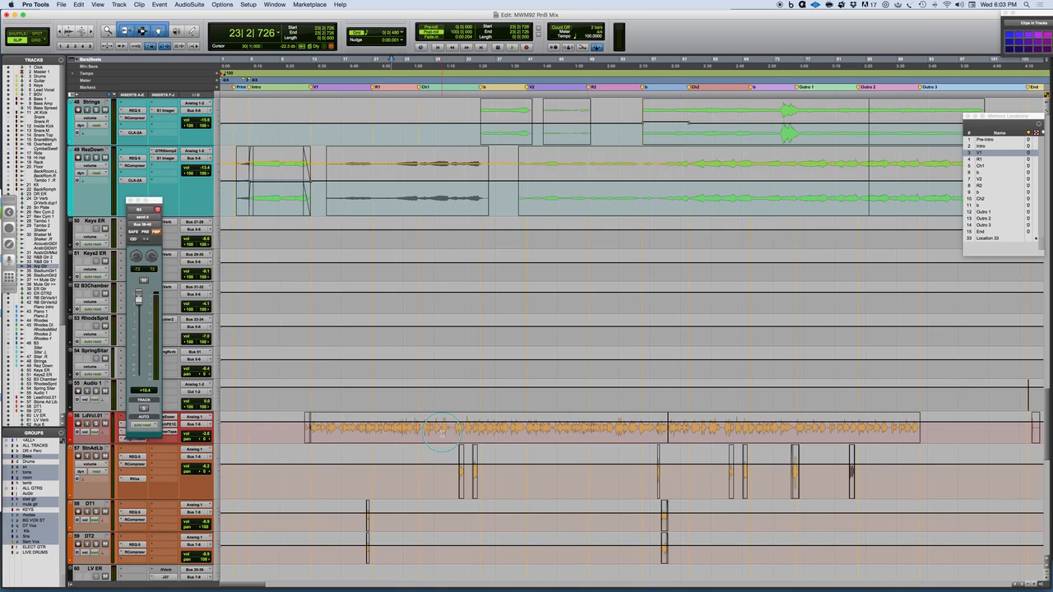
pyautogui.click(442, 434)
pyautogui.press('super+bracketright')
pyautogui.press('super+bracketright')
pyautogui.press('super+bracketright')
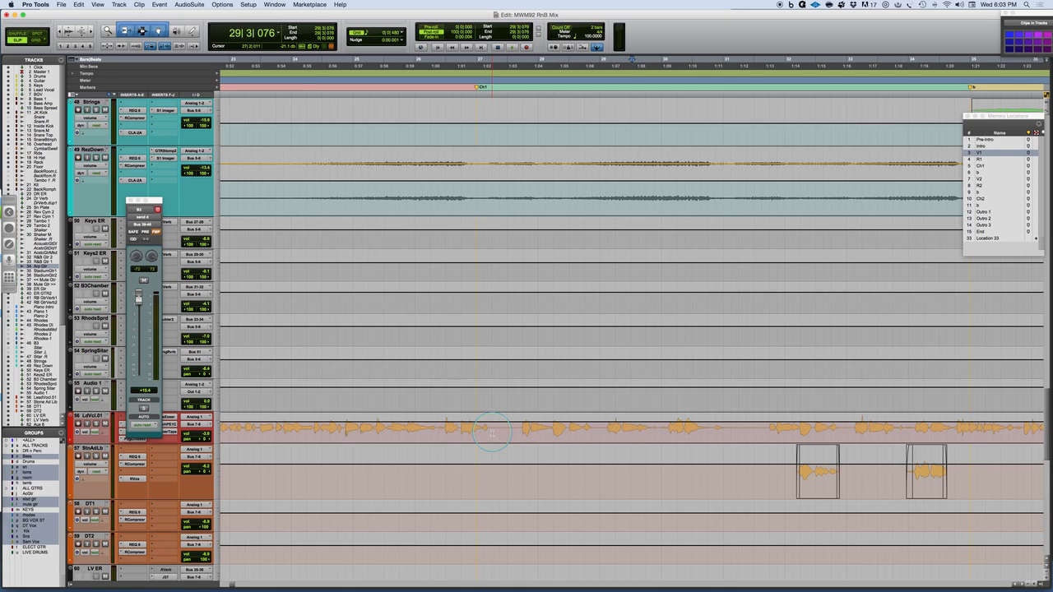
pyautogui.press('r')
pyautogui.press('r')
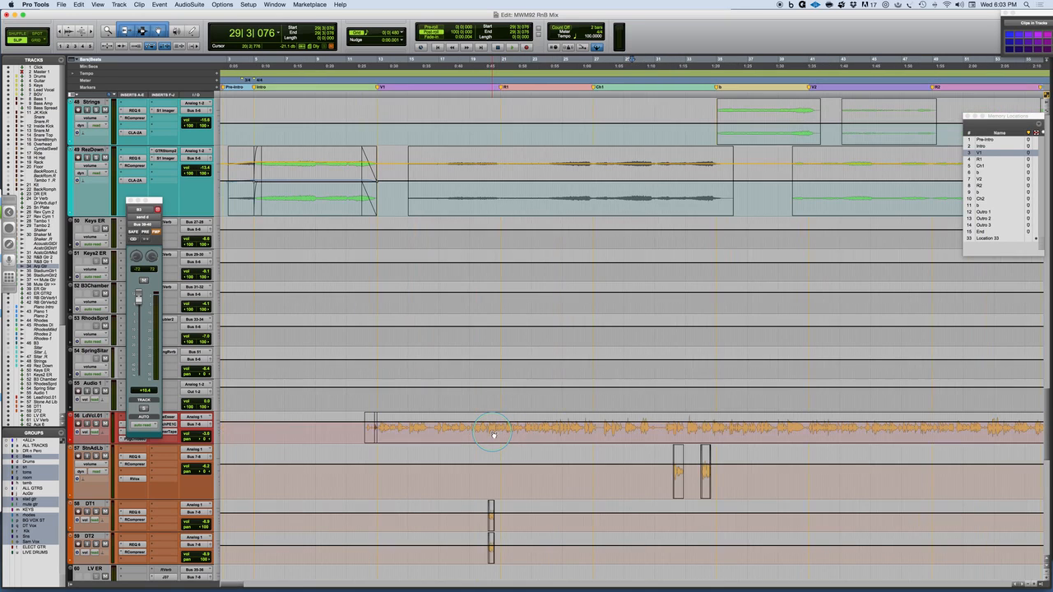
# Play the lead vocal from bar 12 just before V1, mark bar 21 near R1 during playback, and stop.
pyautogui.click(366, 424)
pyautogui.press('space')
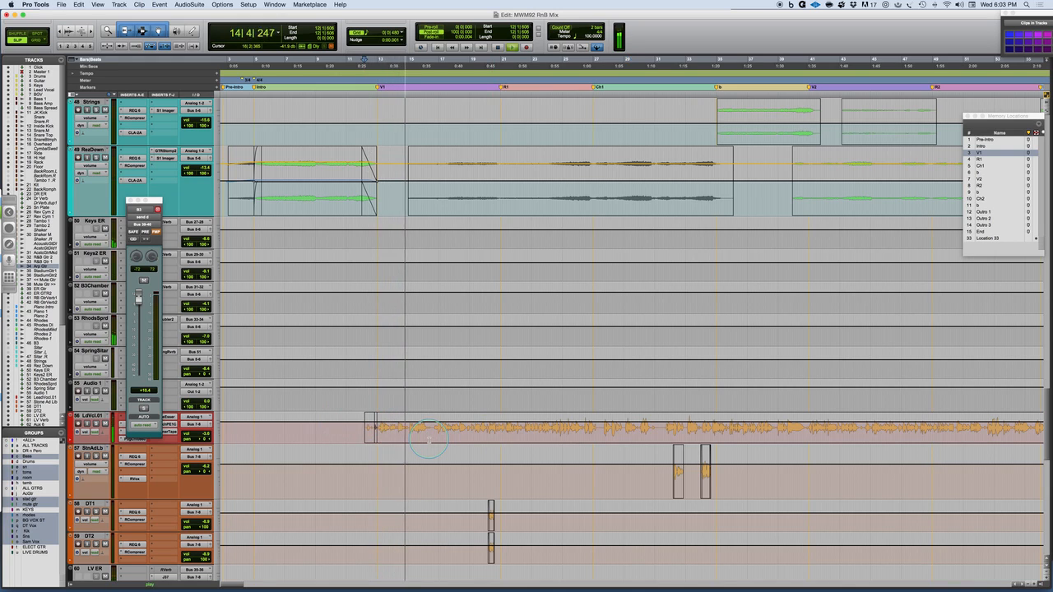
pyautogui.press('r')
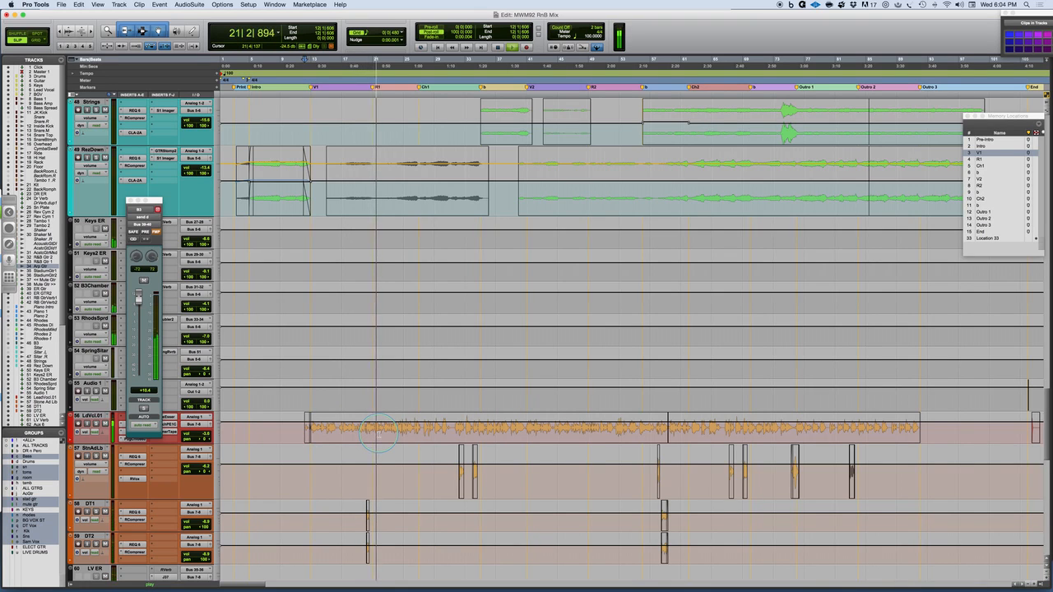
pyautogui.click(375, 431)
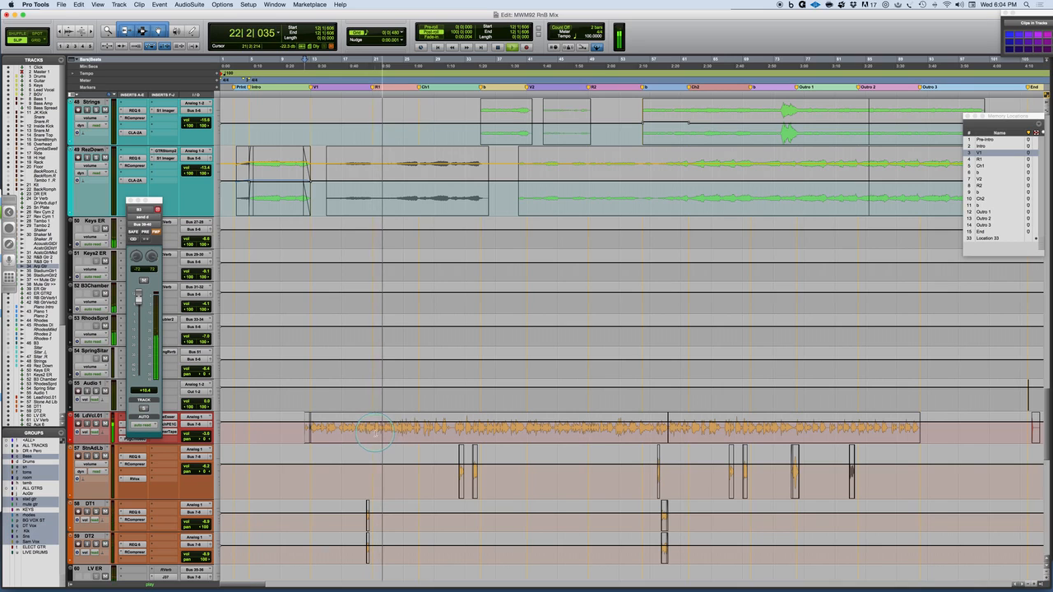
pyautogui.press('t')
pyautogui.press('t')
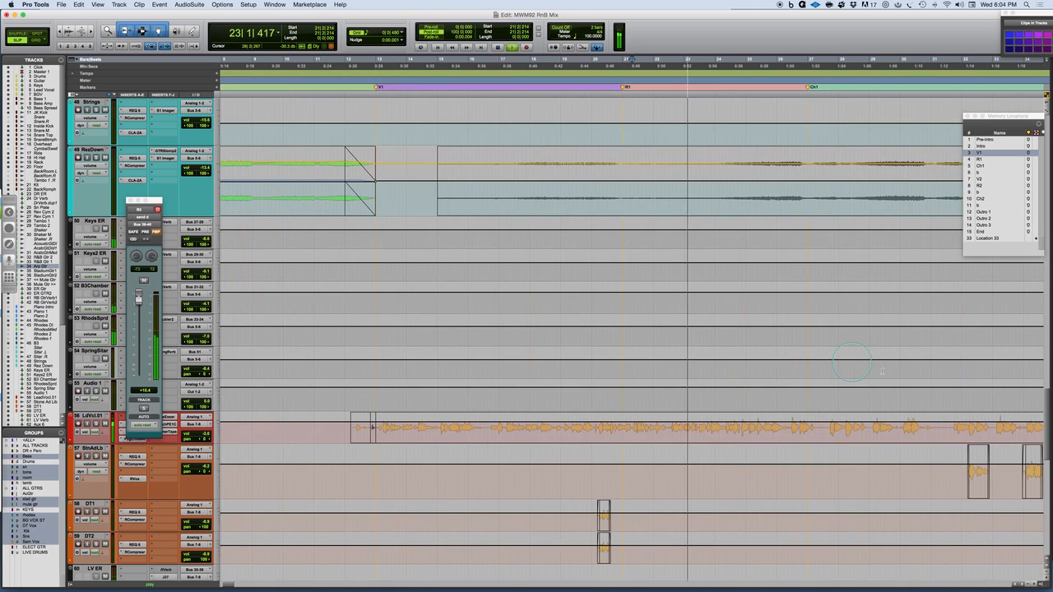
pyautogui.press('space')
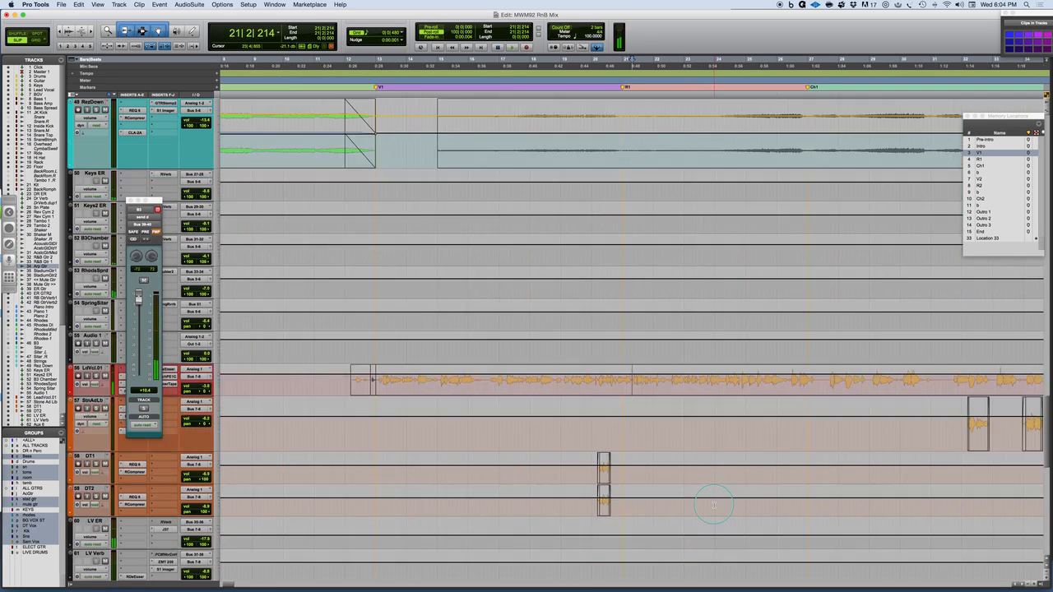
# Select the grouped background vocal clips in R1 and slightly lower their volume automation while auditioning the section.
pyautogui.scroll(-10, 712, 494)
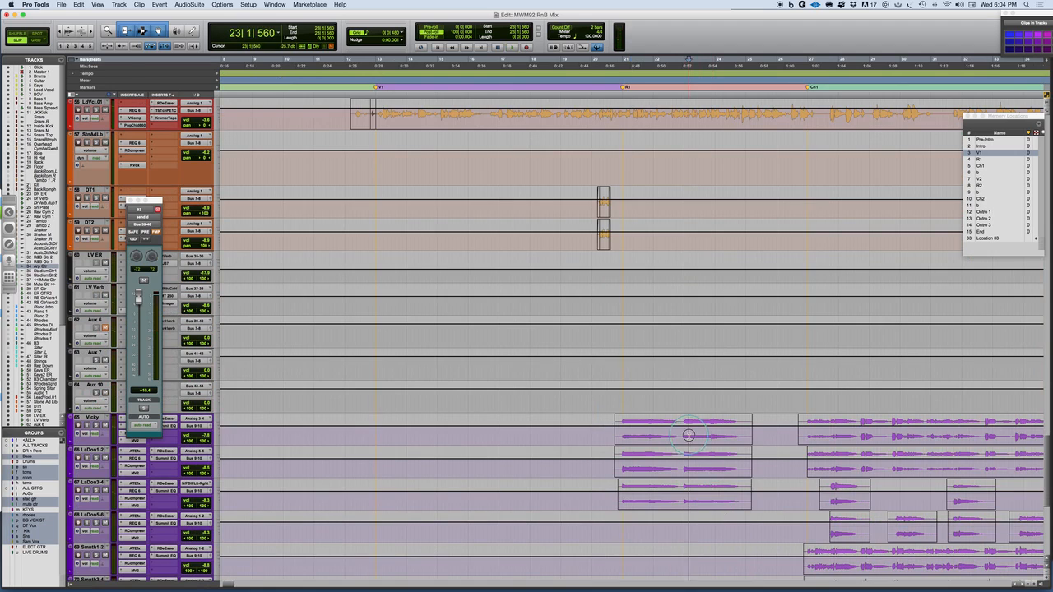
pyautogui.doubleClick(684, 423)
pyautogui.moveTo(685, 420); pyautogui.dragTo(682, 428)
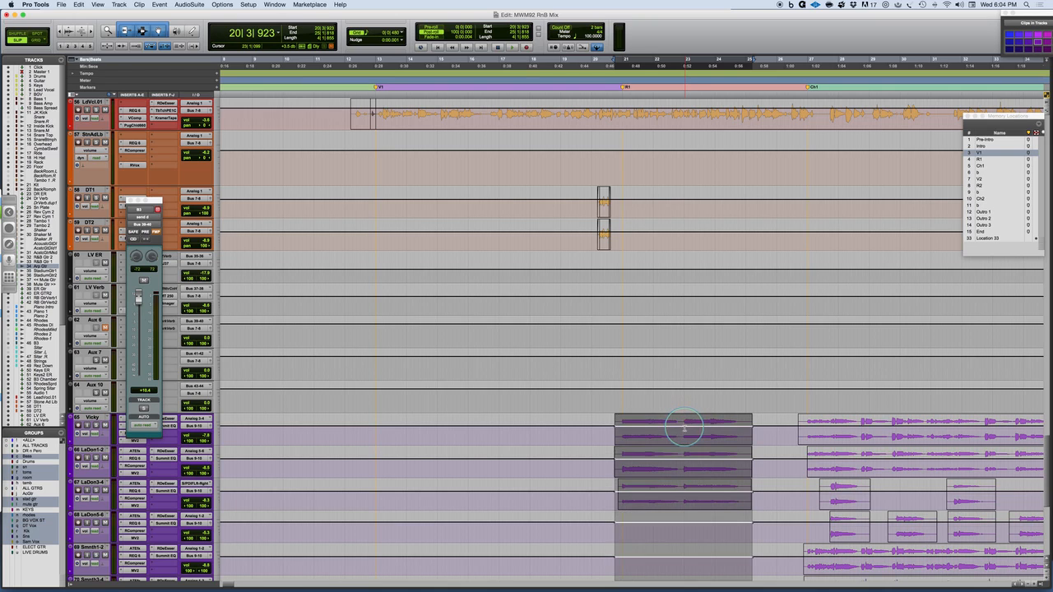
pyautogui.press('space')
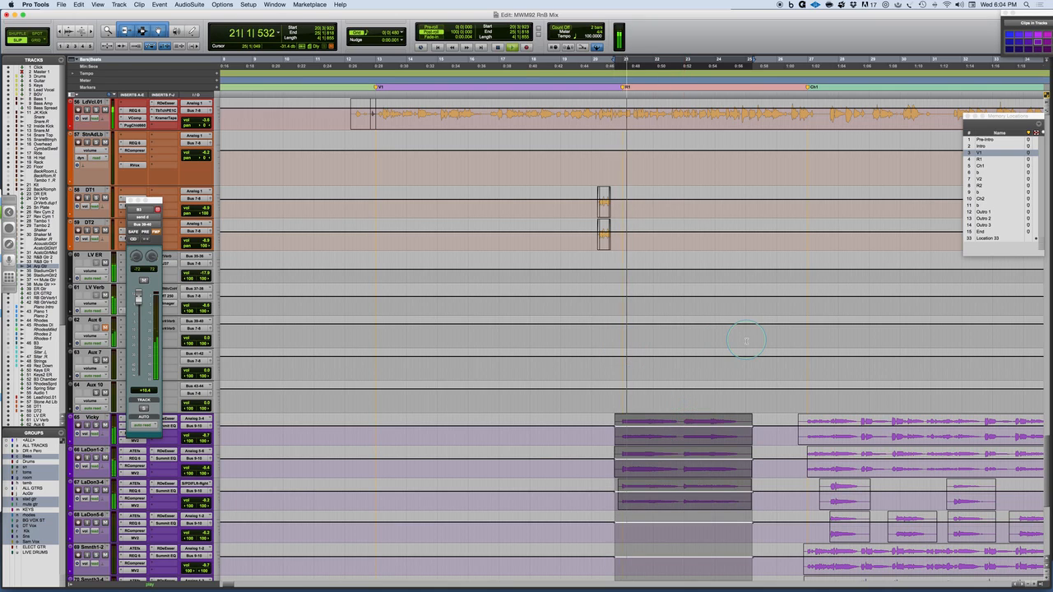
pyautogui.moveTo(692, 421); pyautogui.dragTo(692, 424)
pyautogui.moveTo(692, 425); pyautogui.dragTo(693, 425)
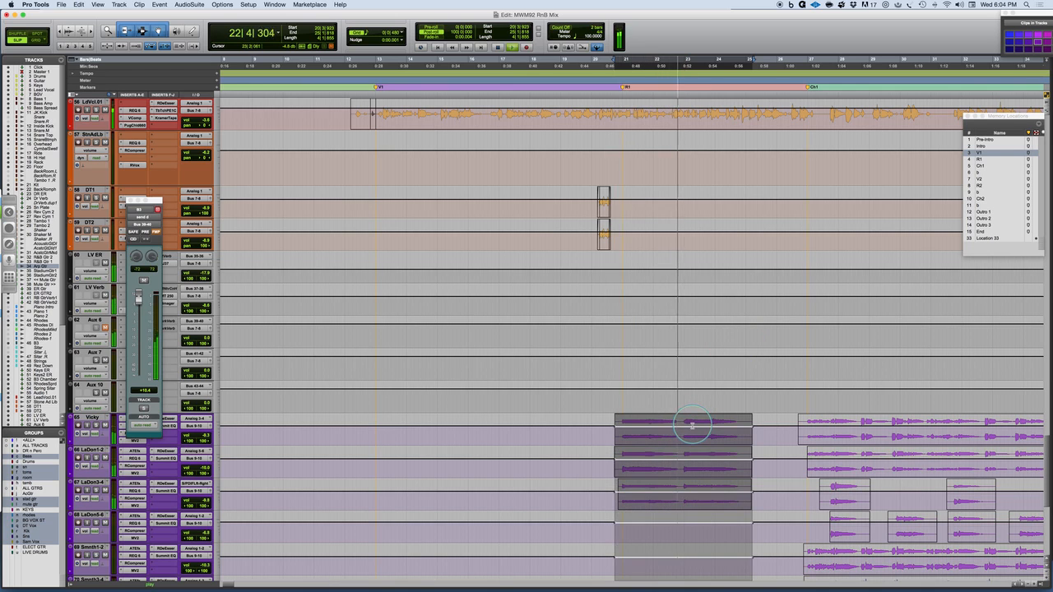
# Audition the lead vocal's transition from V1 into R1 repeatedly from several points around bar 20, and stop.
pyautogui.scroll(5, 696, 426)
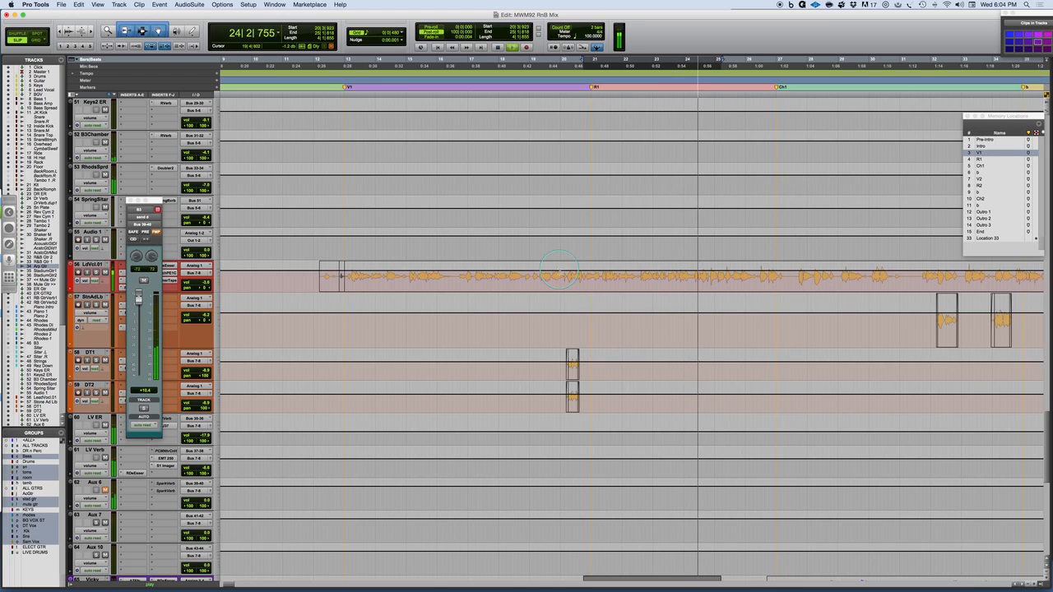
pyautogui.click(572, 272)
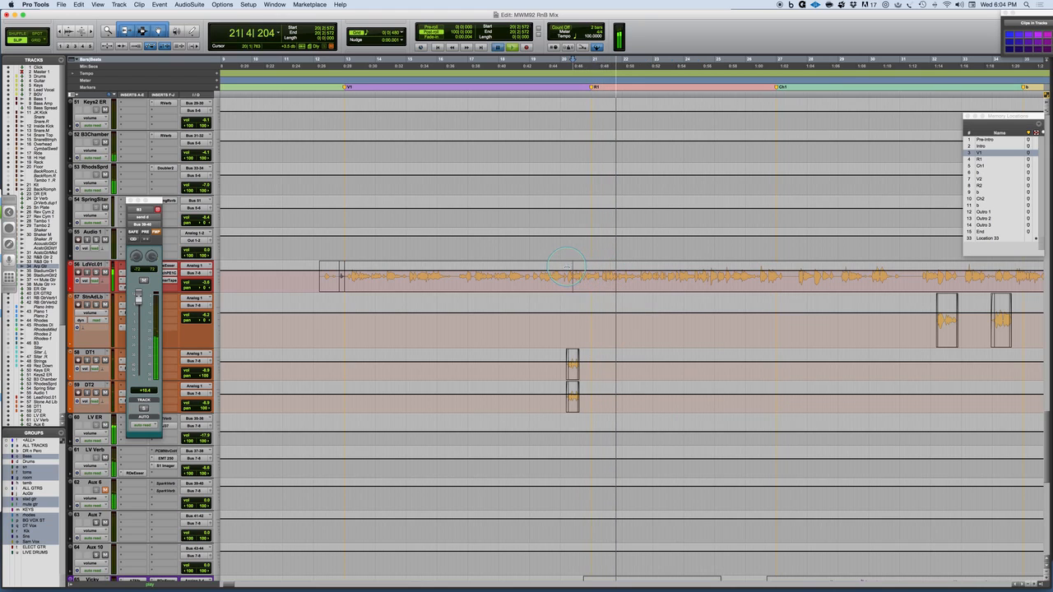
pyautogui.press('space')
pyautogui.press('t')
pyautogui.press('t')
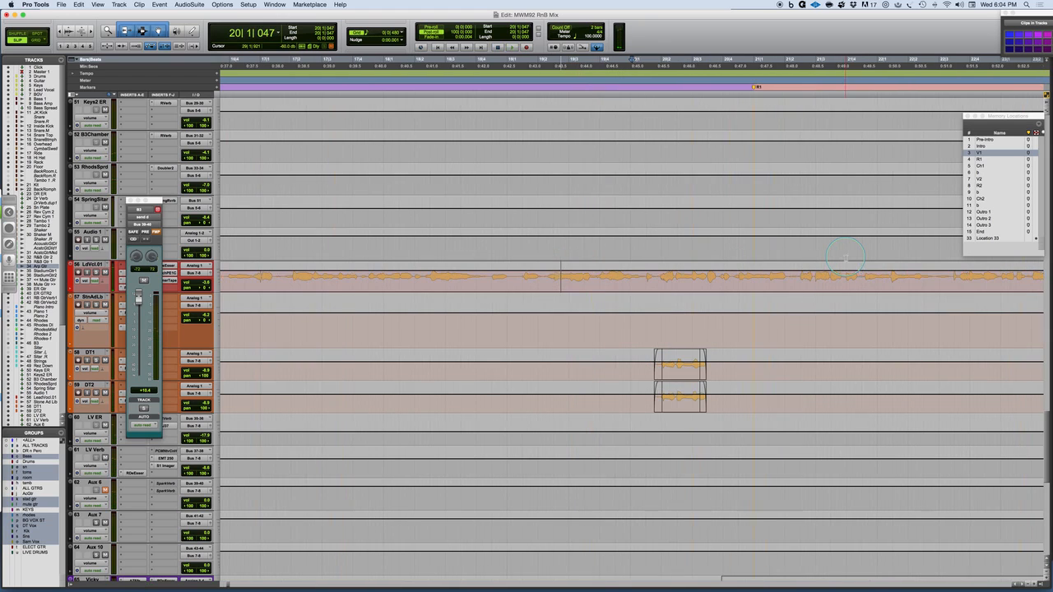
pyautogui.press('space')
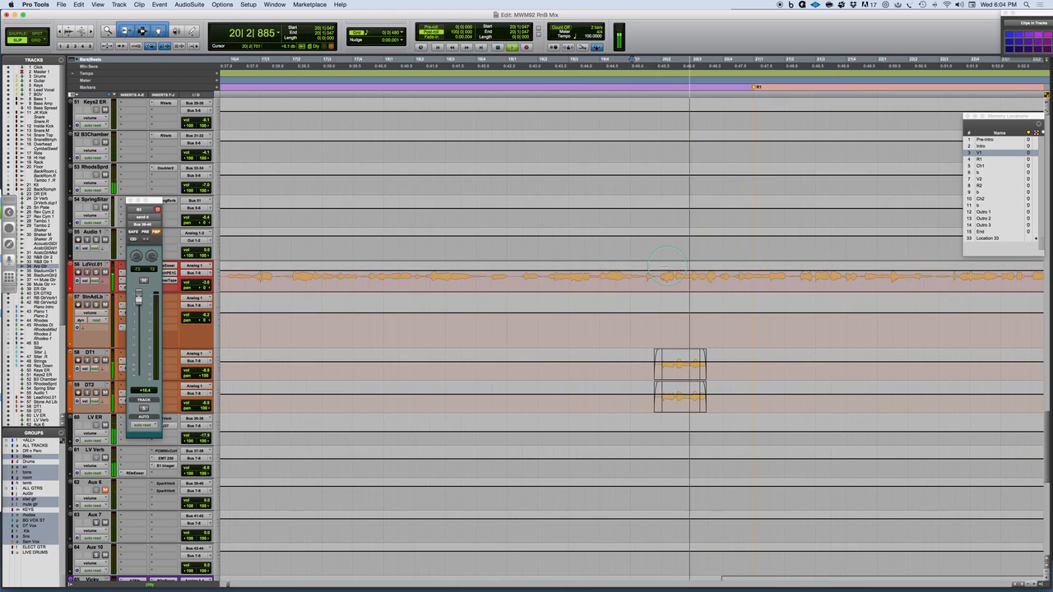
pyautogui.click(645, 271)
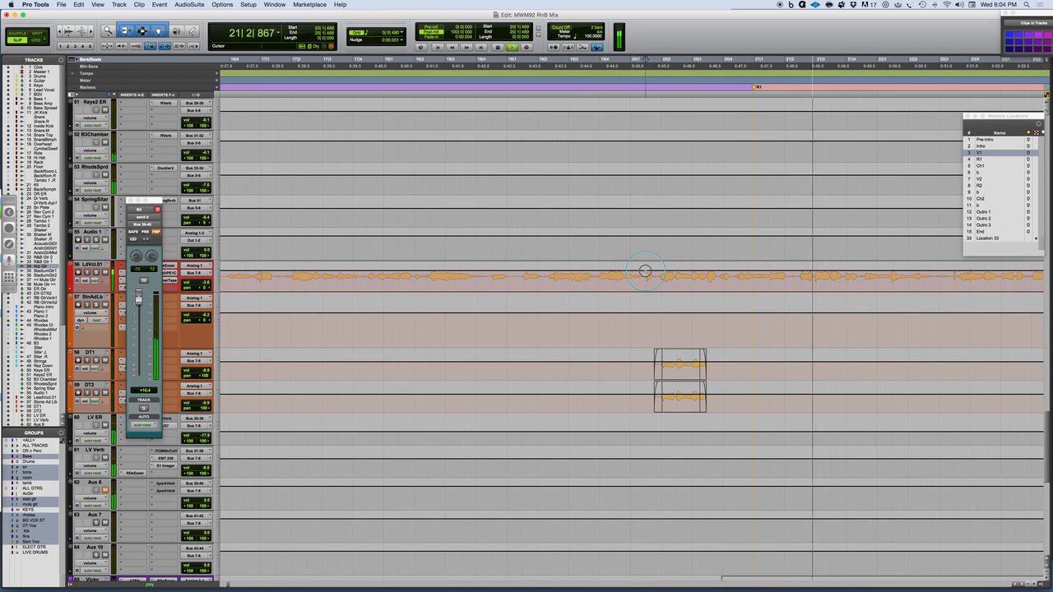
pyautogui.press('space')
pyautogui.press('space')
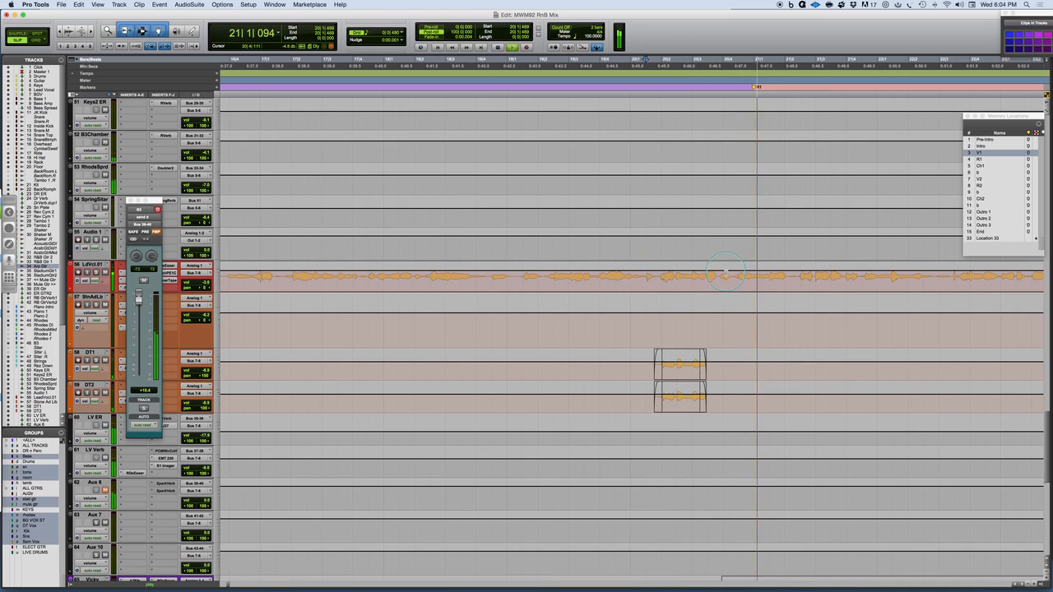
pyautogui.press('space')
# Select the LdVcl.01 lead vocal across R1, from bar 20 beat 4 to bar 26 beat 2.
pyautogui.moveTo(731, 276); pyautogui.dragTo(892, 280)
pyautogui.press('super+bracketleft')
pyautogui.press('super+bracketleft')
pyautogui.press('super+bracketleft')
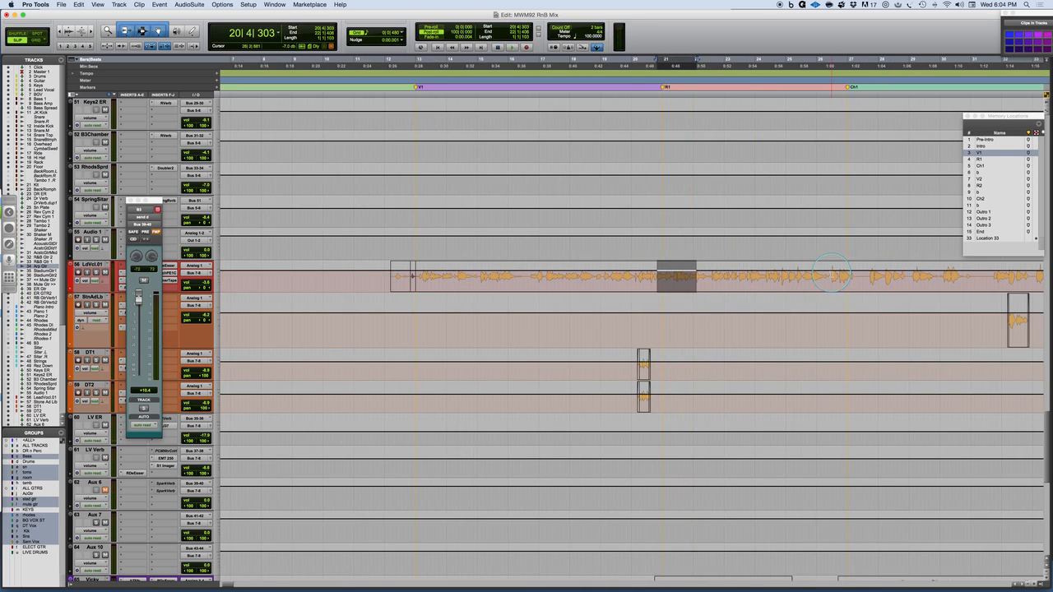
pyautogui.keyDown('shift'); pyautogui.click(828, 274); pyautogui.keyUp('shift')
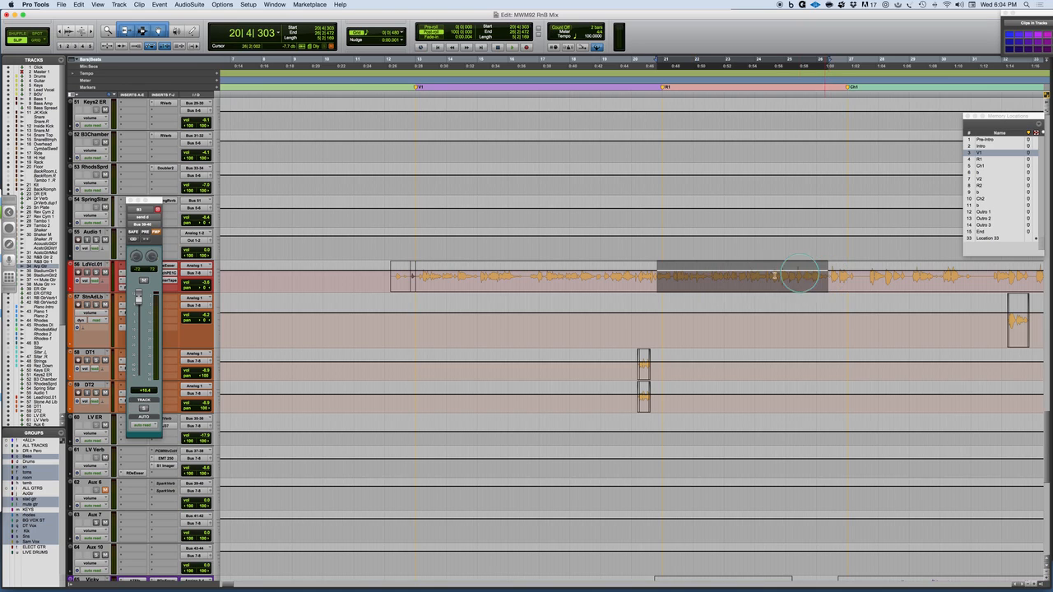
# Raise the selected R1 lead vocal's volume automation to about -3.2 dB and audition it through to the start of Ch1.
pyautogui.press('space')
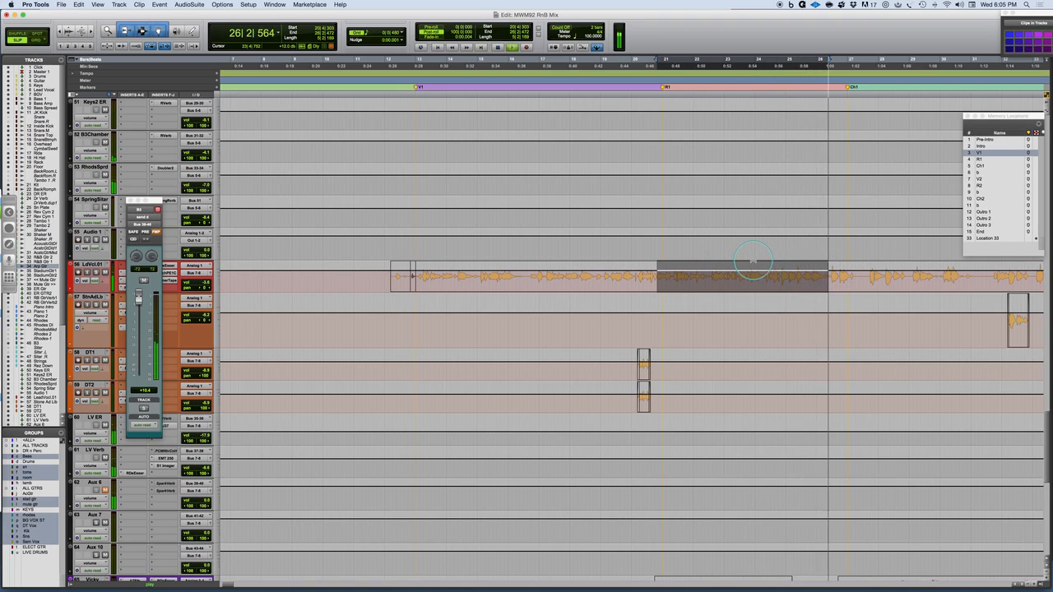
pyautogui.moveTo(768, 269); pyautogui.dragTo(768, 265)
pyautogui.press('space')
pyautogui.press('space')
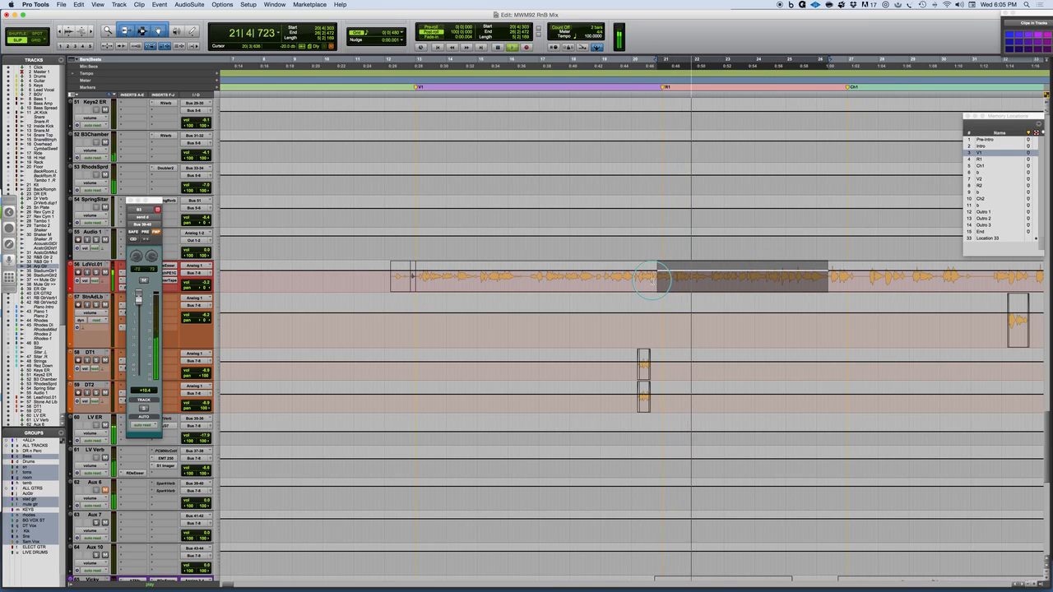
pyautogui.hscroll(4, 652, 298)
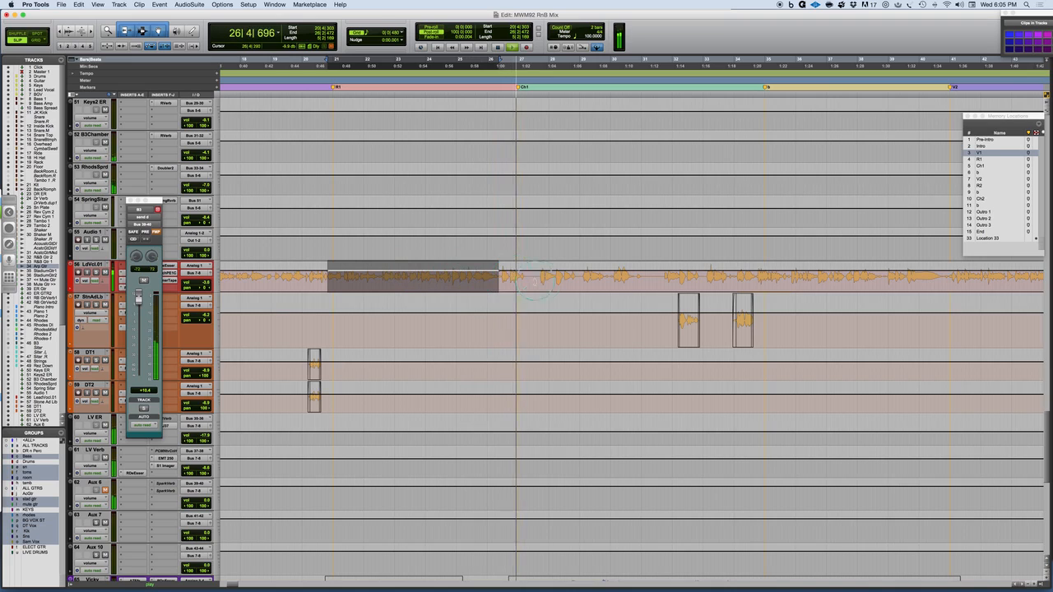
pyautogui.press('space')
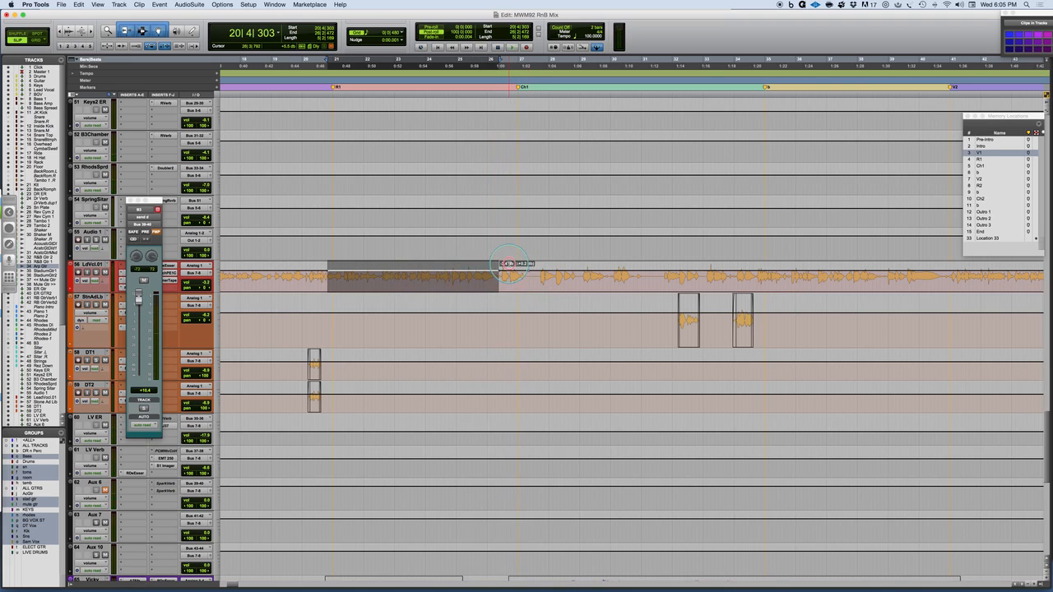
# Raise the lead vocal's volume automation on the phrase just after the selection leading into Ch1, and enlarge the LdVcl.01 track's height.
pyautogui.moveTo(509, 262); pyautogui.dragTo(509, 258)
pyautogui.moveTo(99, 293); pyautogui.dragTo(87, 416)
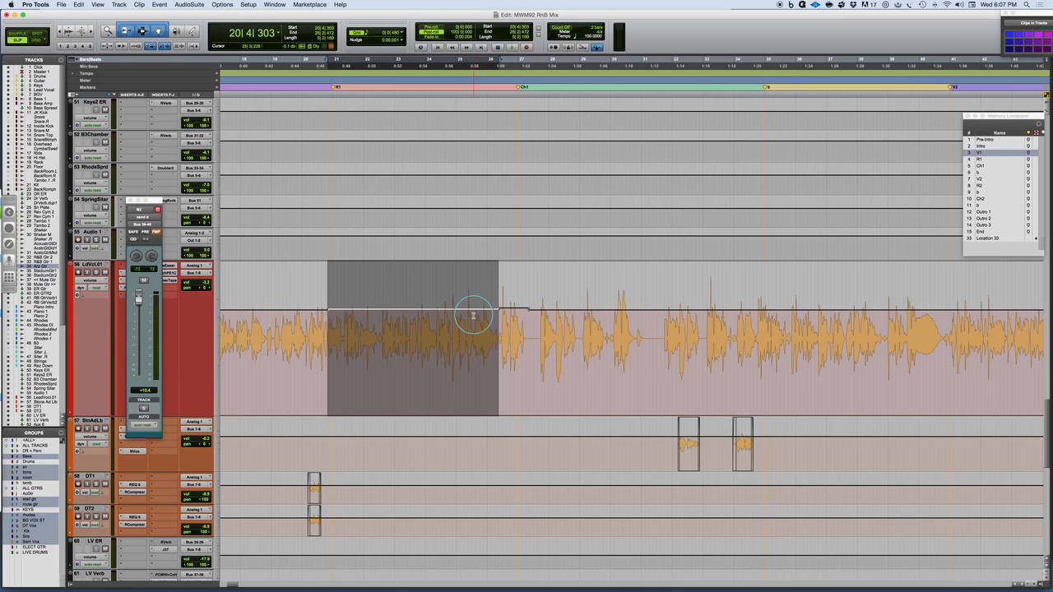
pyautogui.press('r')
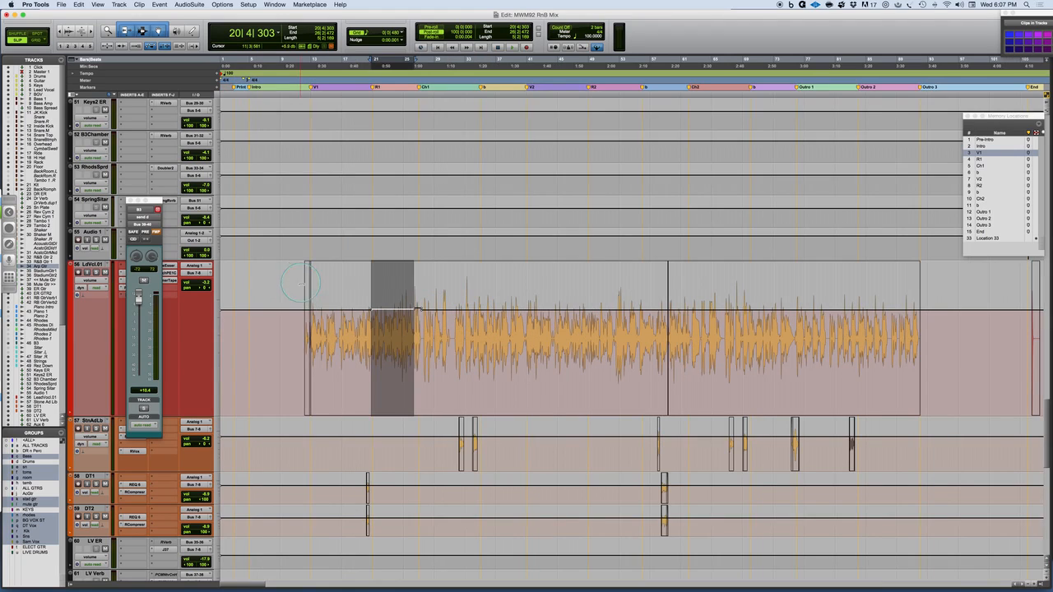
# Place the edit cursor at bar 11 before V1, save the session, and switch to Microsoft PowerPoint.
pyautogui.click(302, 320)
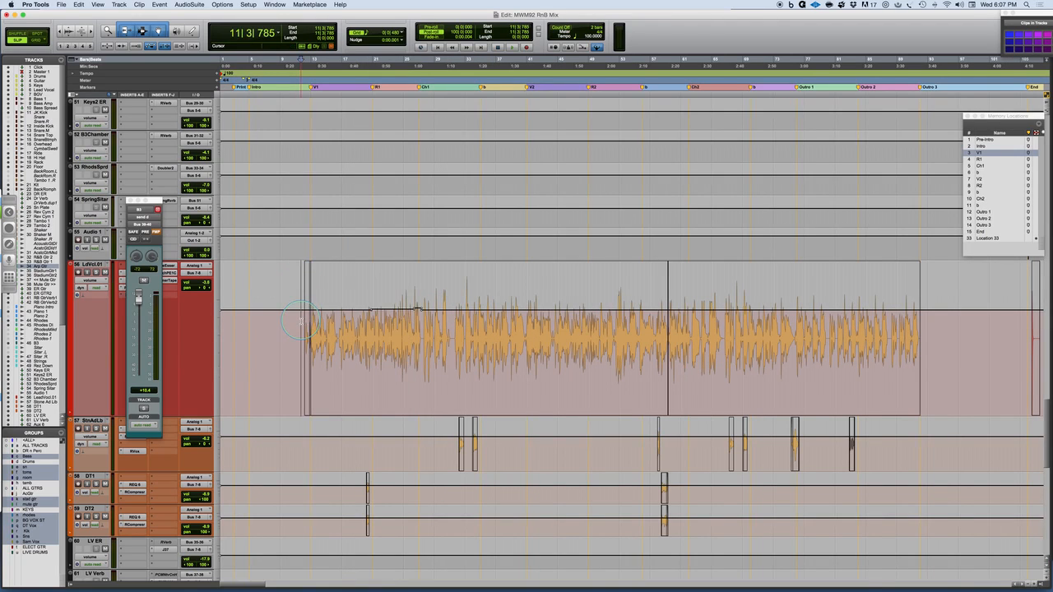
pyautogui.press('super+s')
pyautogui.press('super+Tab')
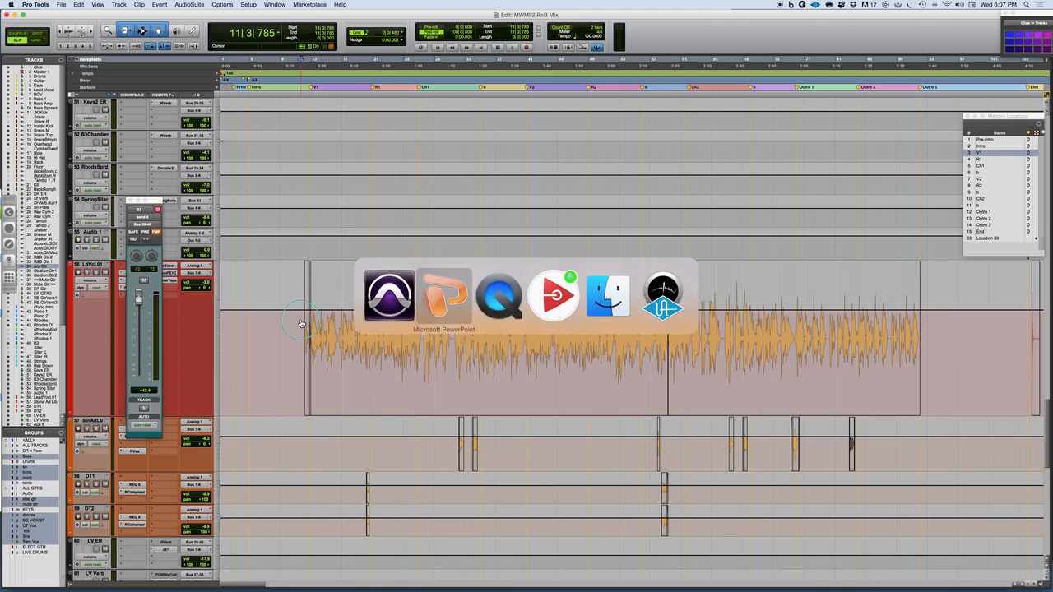